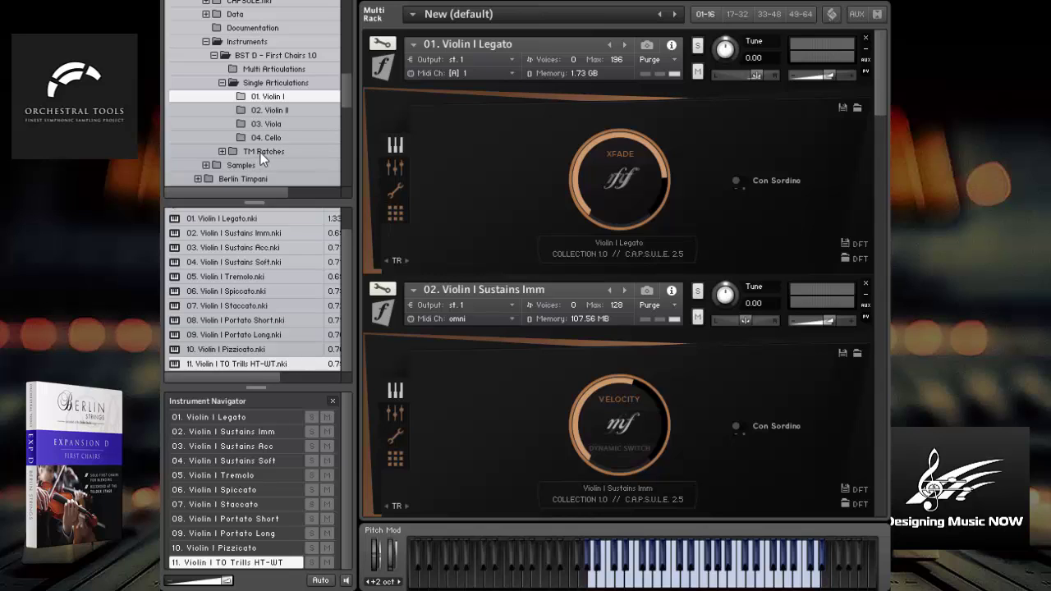
# - Expand TM Patches, browse the Violin II patches, then list all Violin I patches to the bottom
pyautogui.click(223, 151)
pyautogui.click(277, 112)
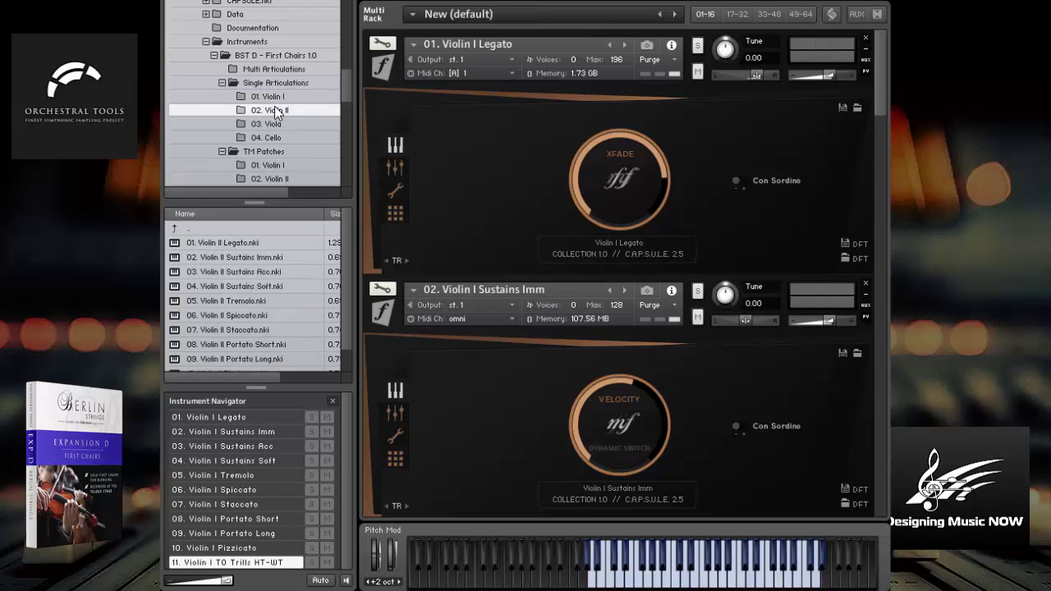
pyautogui.click(268, 98)
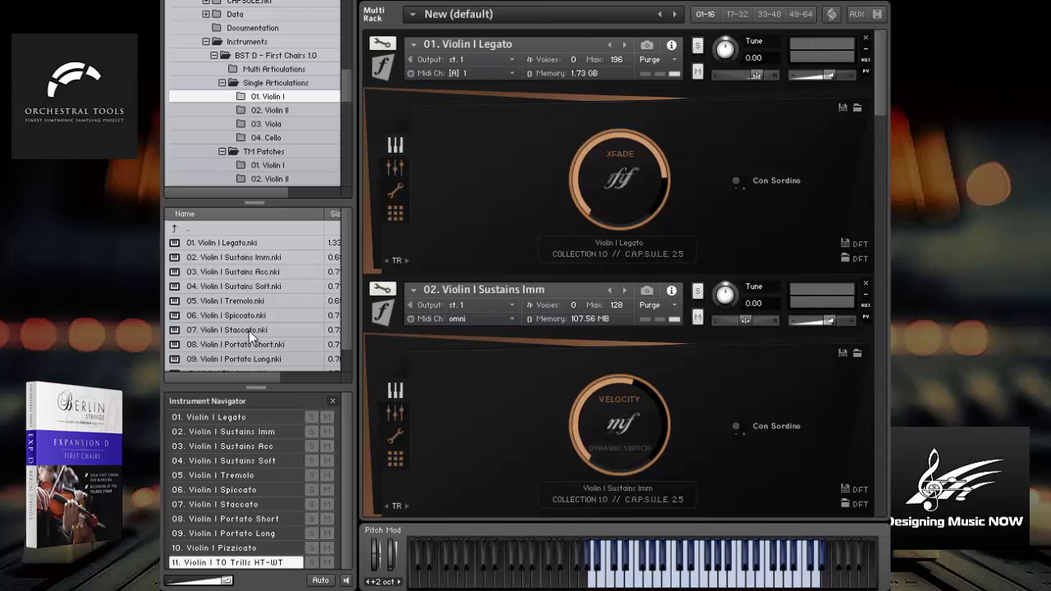
pyautogui.scroll(-1, 251, 337)
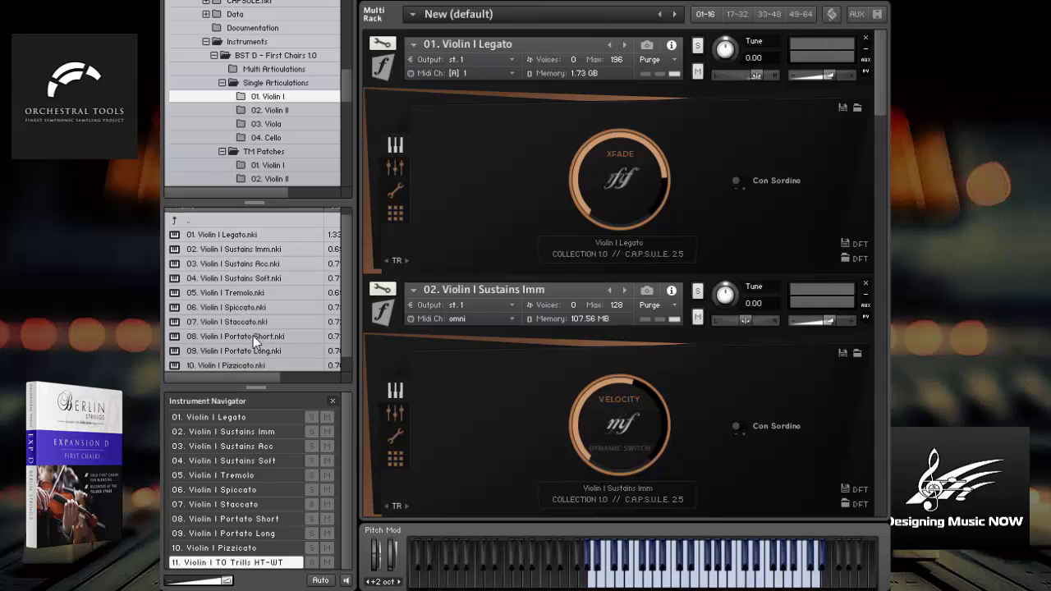
pyautogui.scroll(-1, 253, 336)
pyautogui.scroll(-1, 258, 332)
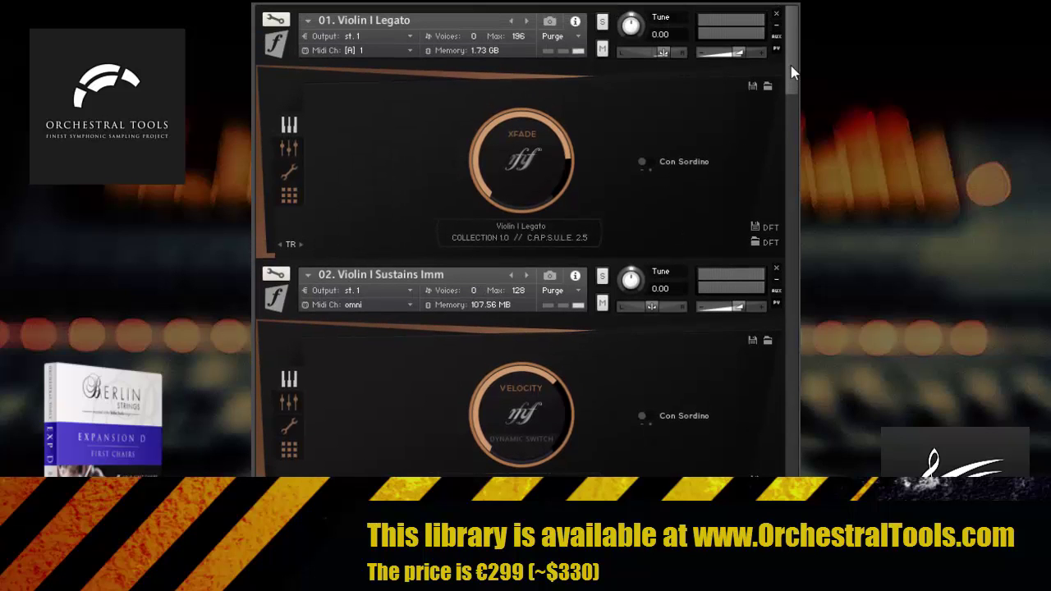
# - Solo Violin I Legato, switch XFADE to velocity dynamic switching, and try Con Sordino
pyautogui.click(601, 23)
pyautogui.click(520, 140)
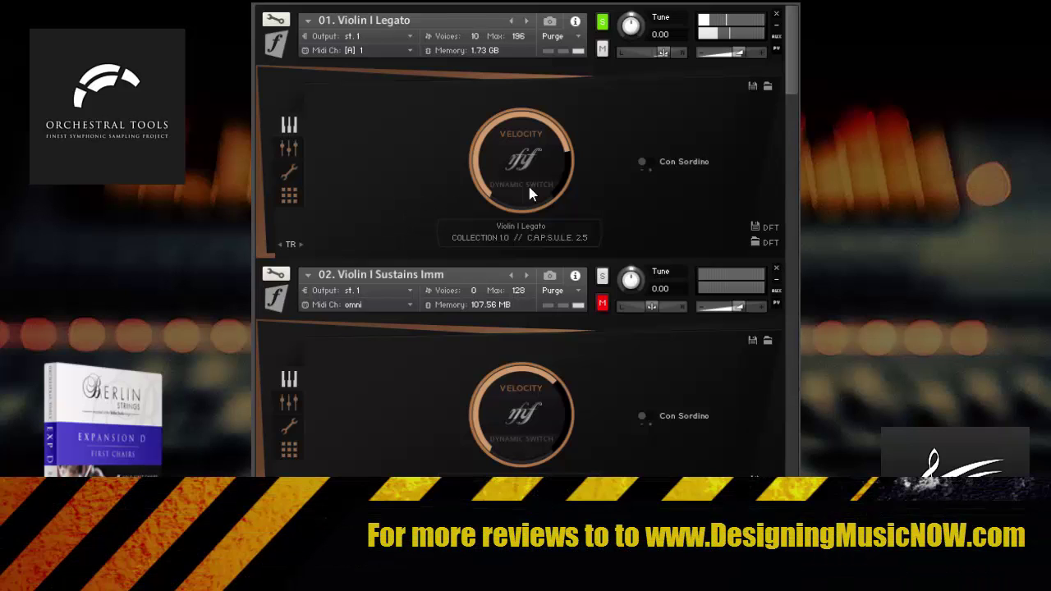
pyautogui.click(650, 163)
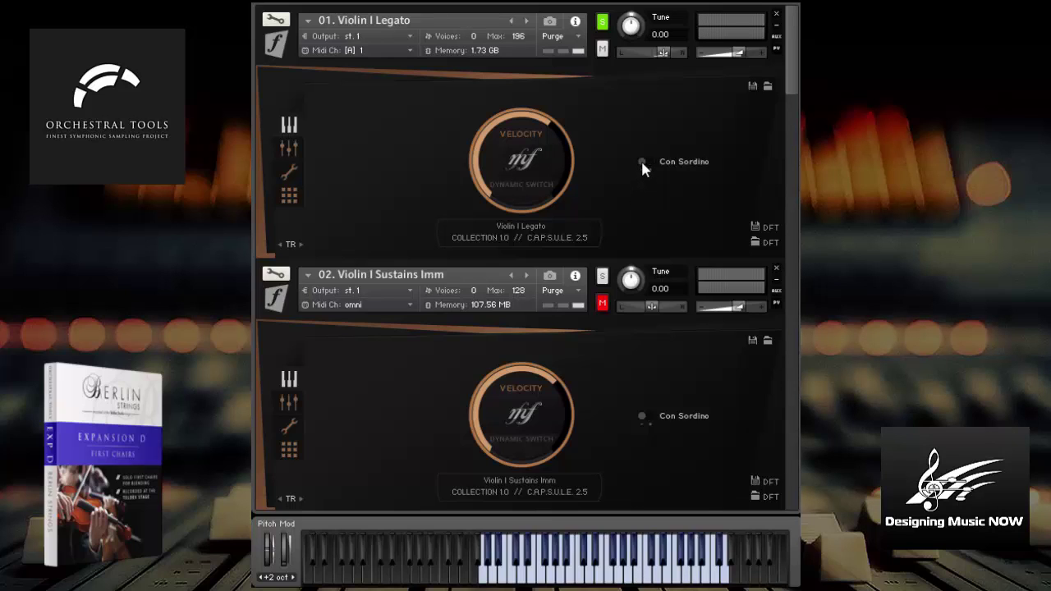
pyautogui.click(534, 184)
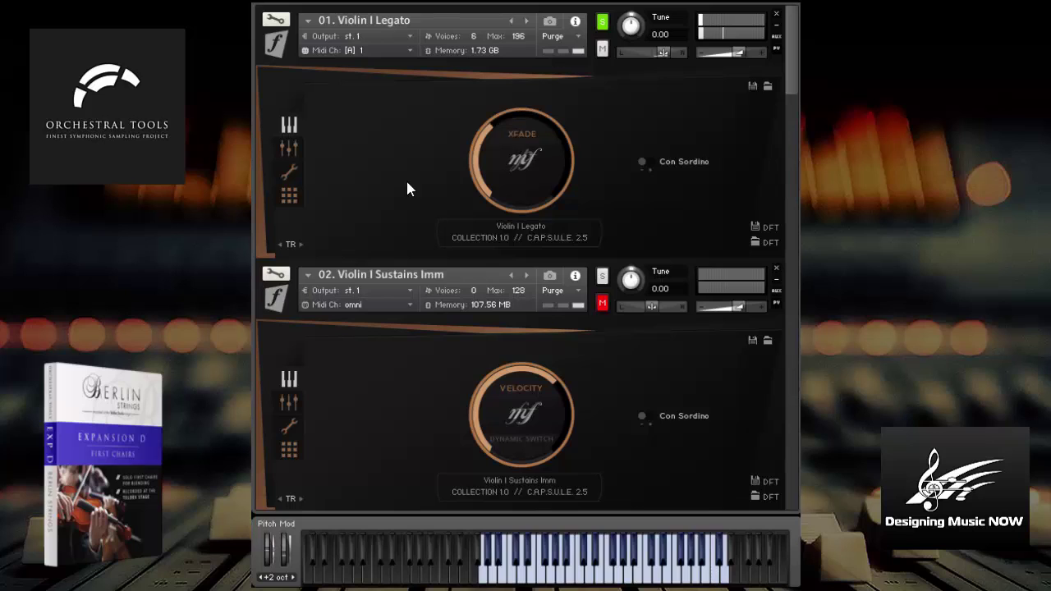
pyautogui.click(515, 137)
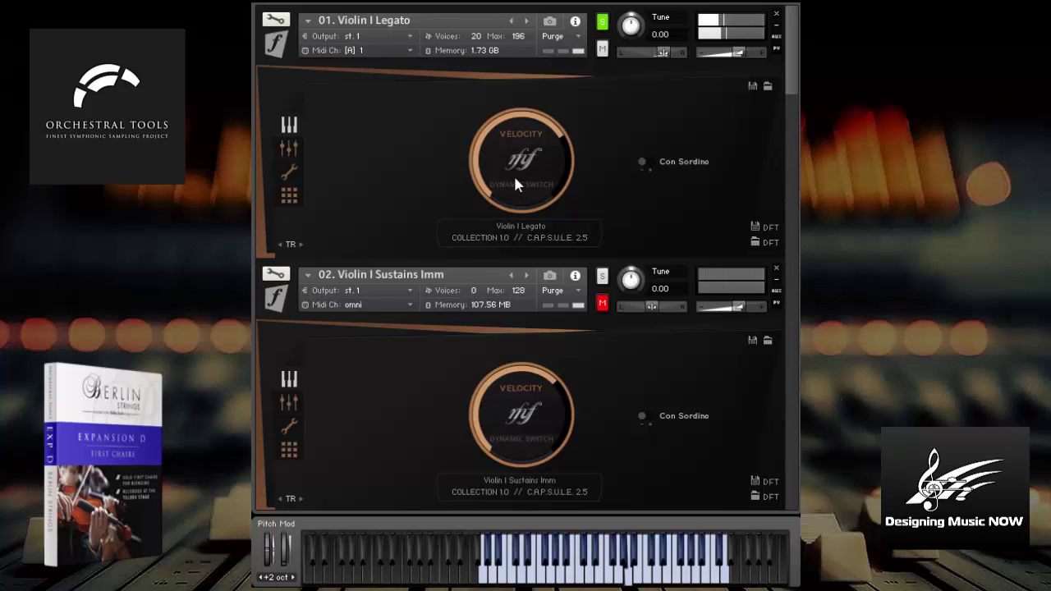
# - Show the Violin I Legato mic mixer and enable the CLOSE II and AB positions
pyautogui.click(288, 125)
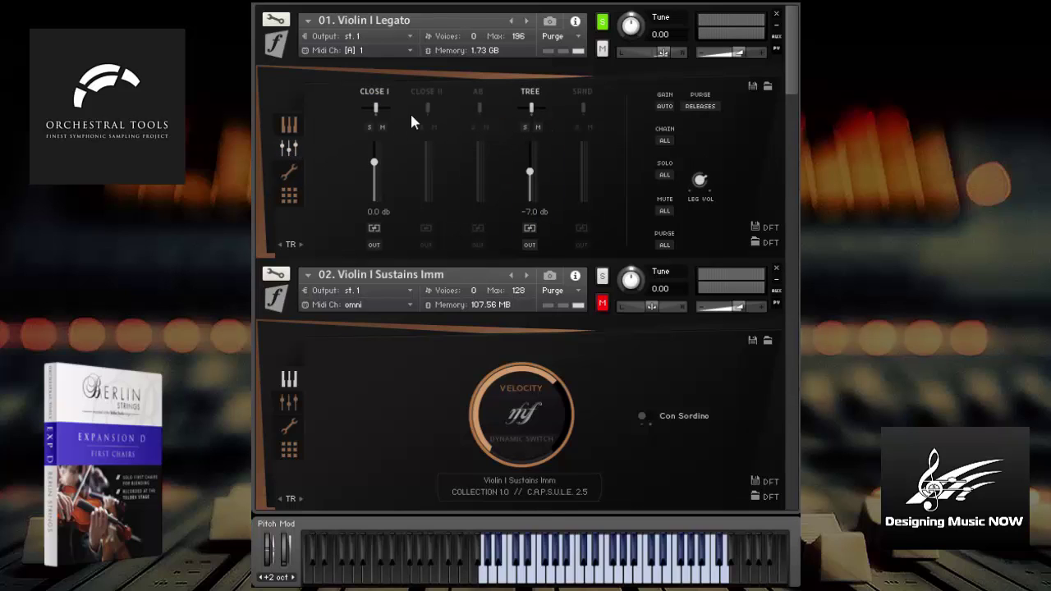
pyautogui.click(480, 108)
pyautogui.click(427, 108)
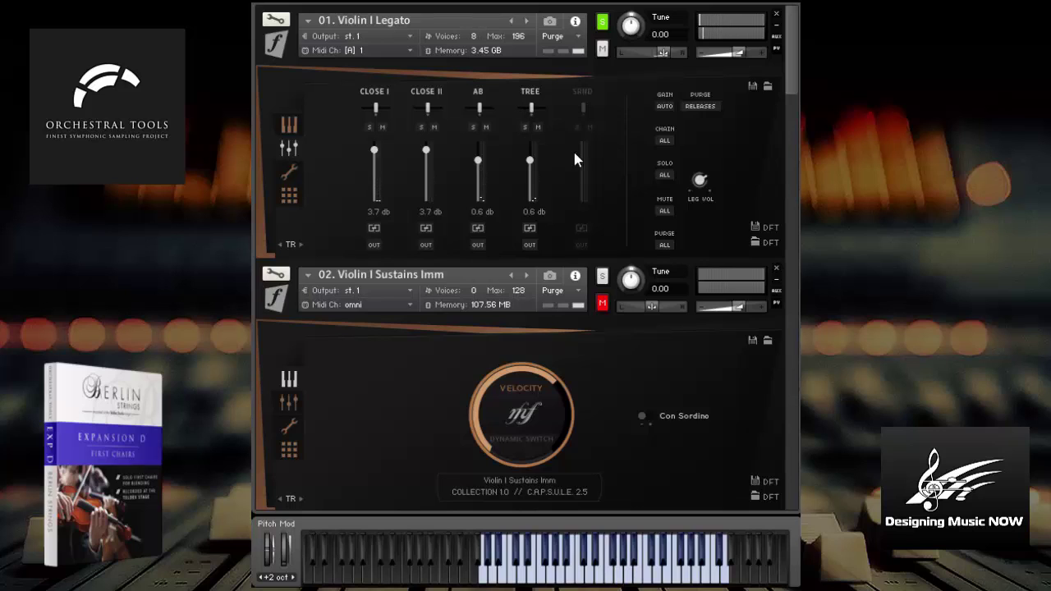
# - Turn on GAIN AUTO, raise the AB and CLOSE II faders, and trim TREE slightly
pyautogui.moveTo(532, 167); pyautogui.dragTo(531, 167)
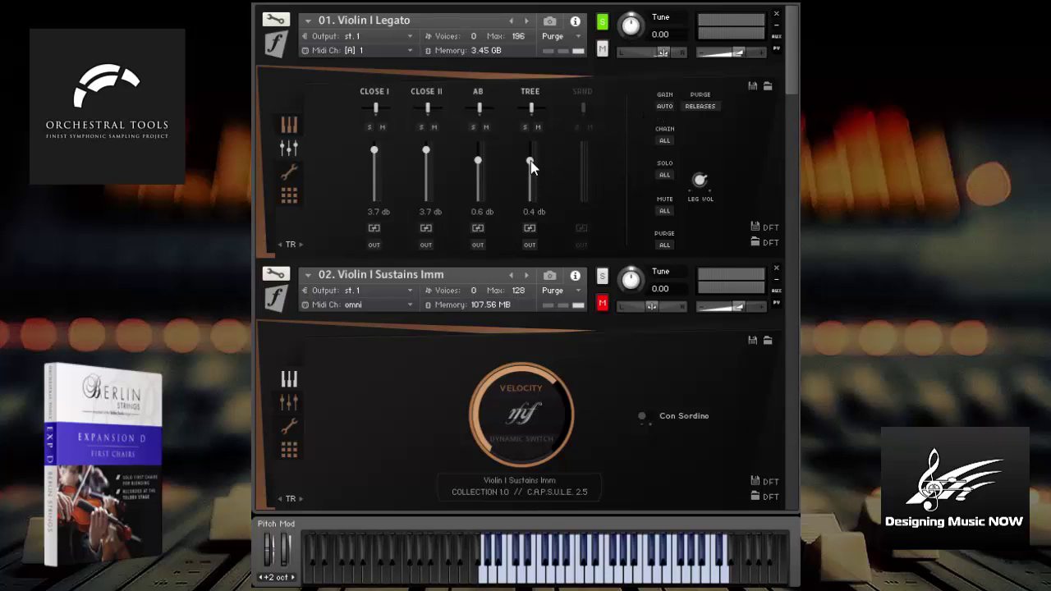
pyautogui.click(666, 106)
pyautogui.click(620, 142)
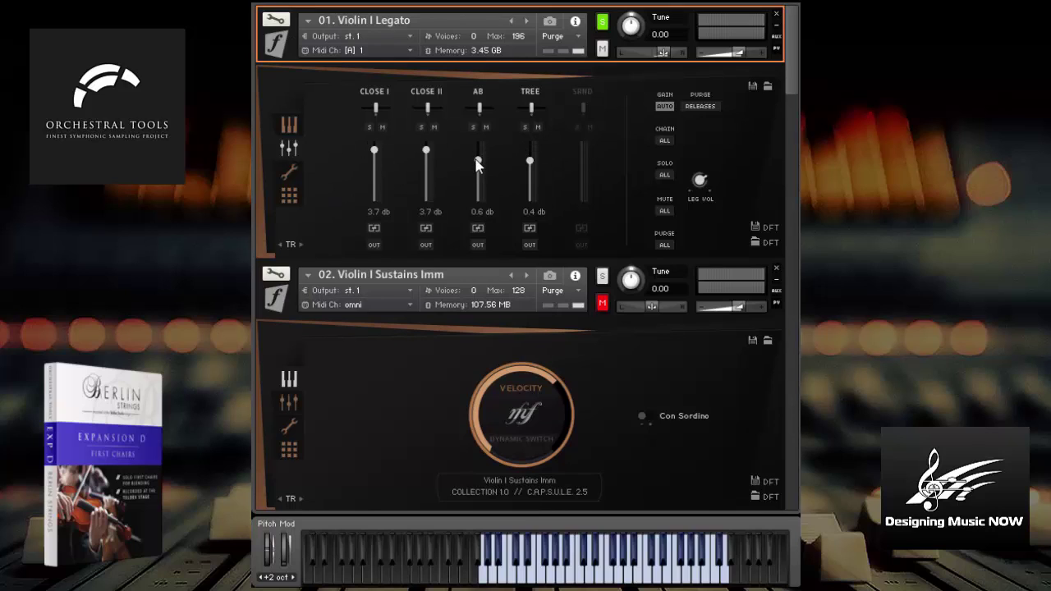
pyautogui.moveTo(478, 162); pyautogui.dragTo(475, 118)
pyautogui.moveTo(530, 160); pyautogui.dragTo(526, 137)
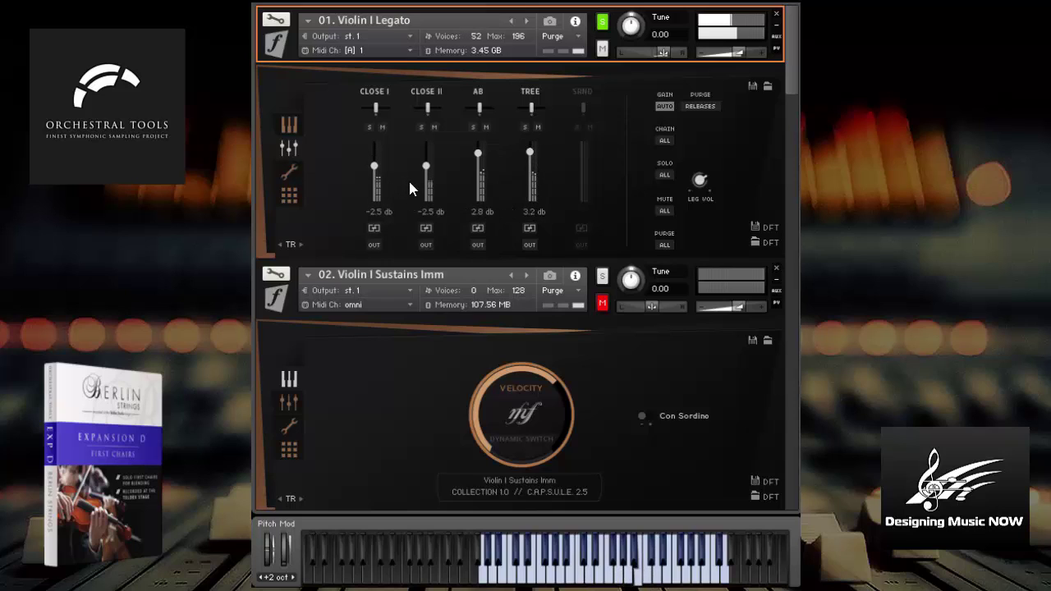
pyautogui.moveTo(428, 169)
pyautogui.mouseDown()
pyautogui.moveTo(427, 150)
pyautogui.moveTo(427, 161)
pyautogui.mouseUp()
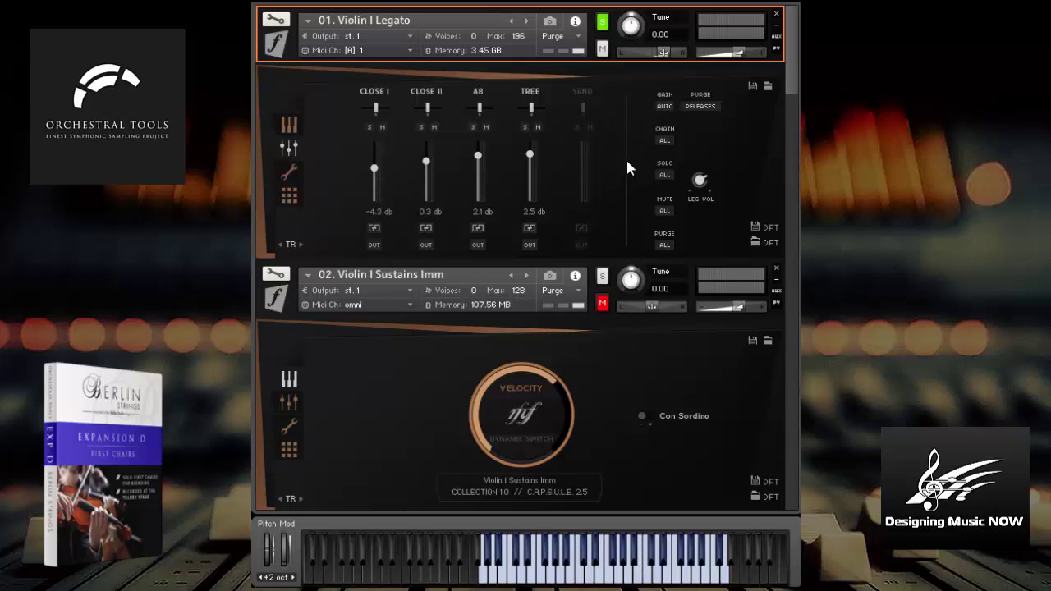
# - Link the TREE, AB and CLOSE I outputs with CHAIN ALL, then raise CLOSE I to 0.6 dB
pyautogui.click(529, 228)
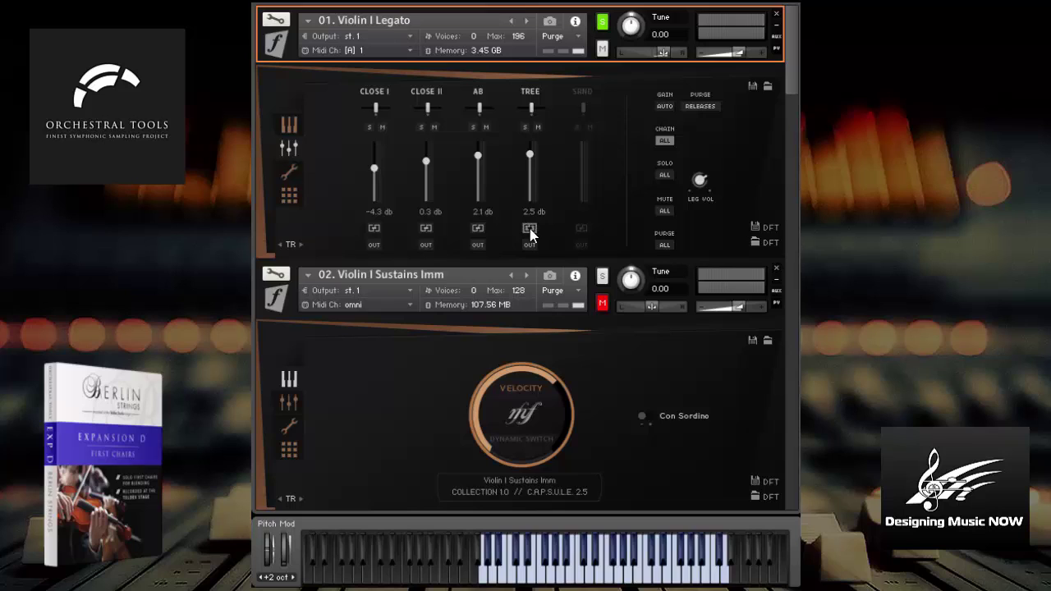
pyautogui.click(479, 228)
pyautogui.click(374, 227)
pyautogui.moveTo(374, 170); pyautogui.dragTo(373, 154)
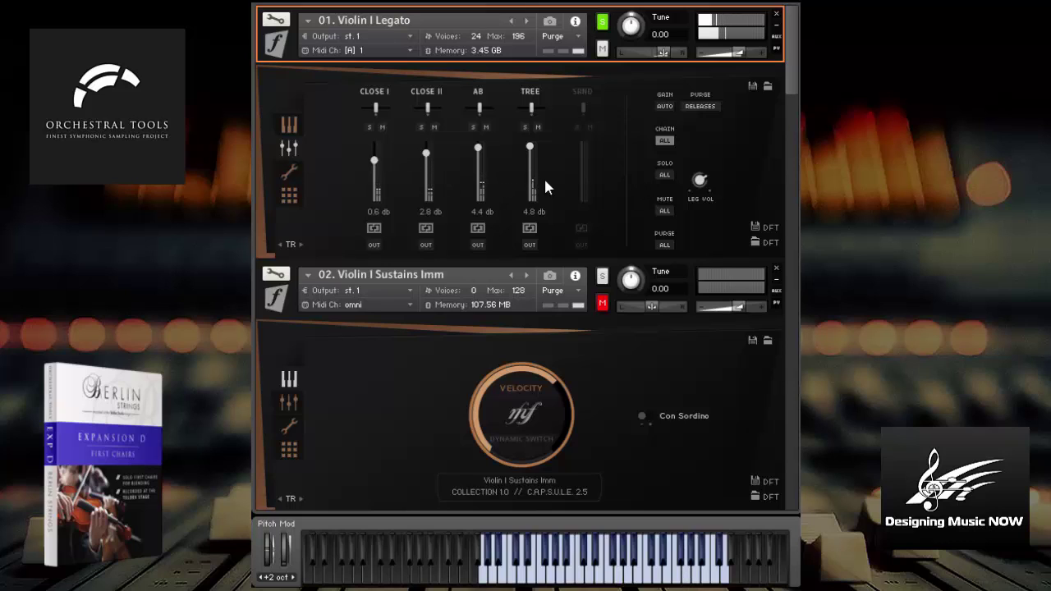
# - On Violin I Legato's options page, disable the p dynamic layer and leave Fake Neighbor RR off
pyautogui.click(289, 172)
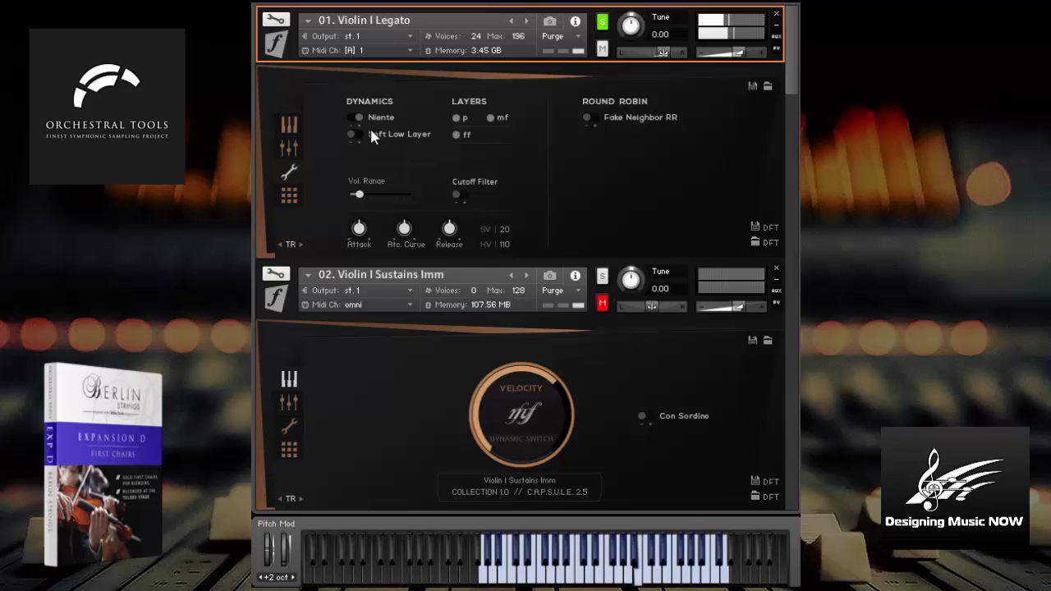
pyautogui.click(458, 119)
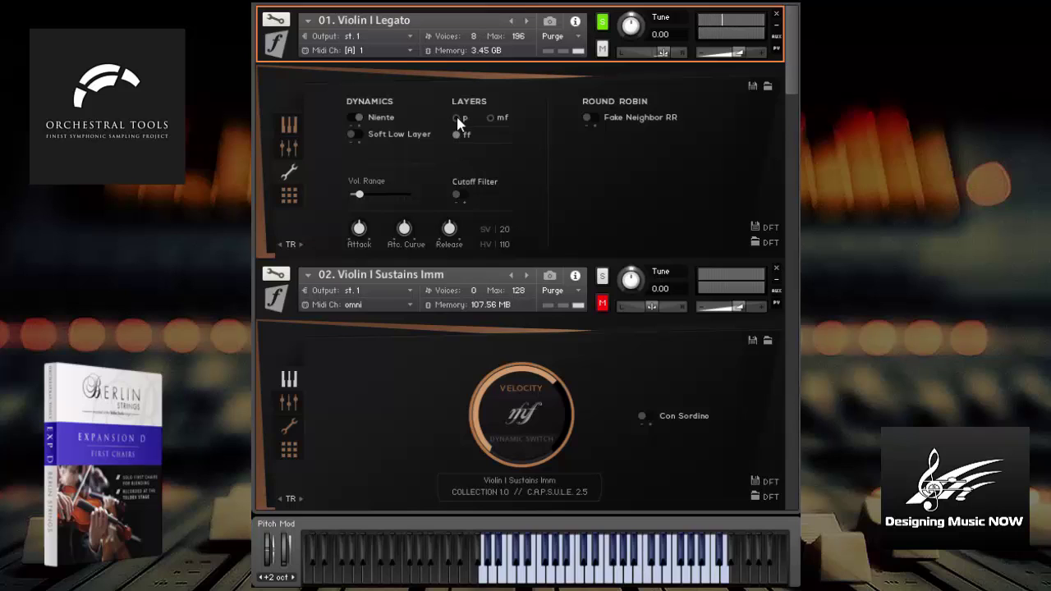
pyautogui.click(594, 118)
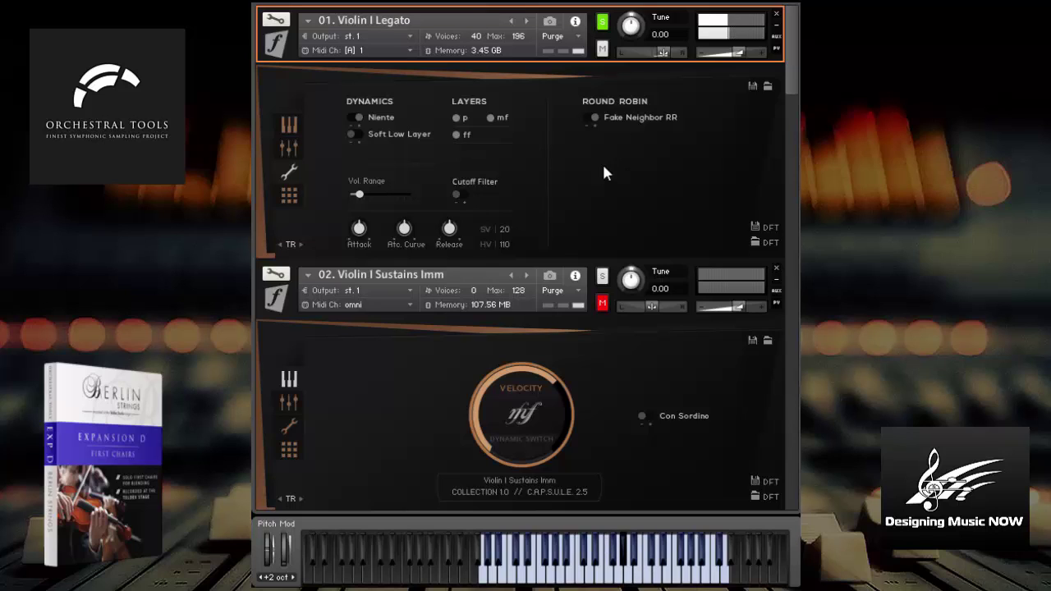
pyautogui.click(588, 118)
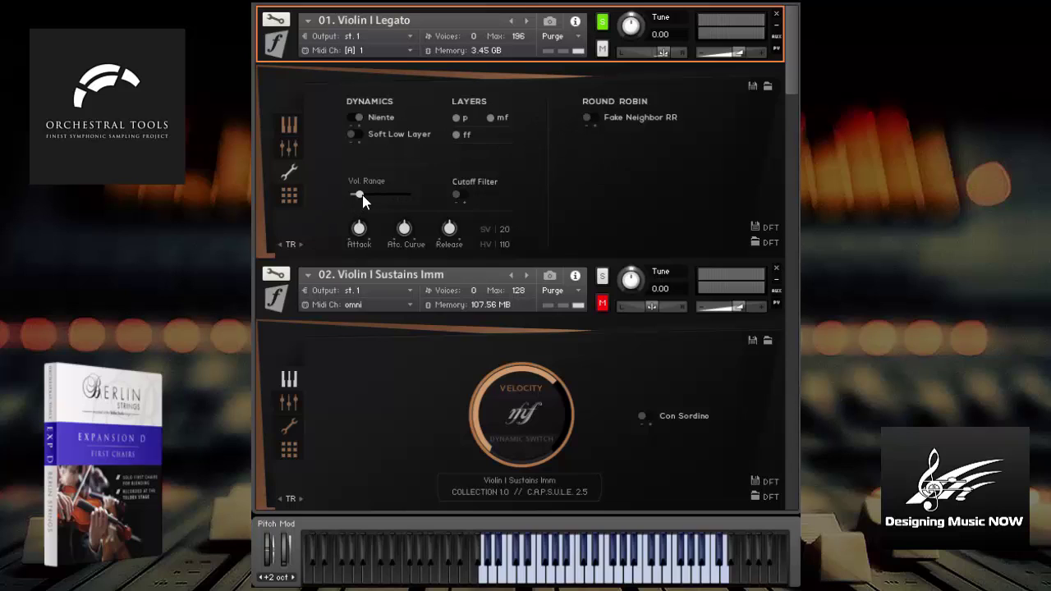
# - Review the Instrument Vol. 1, Vol. 2 and Sustain Pedal controller assignments for Violin I Legato
pyautogui.click(292, 197)
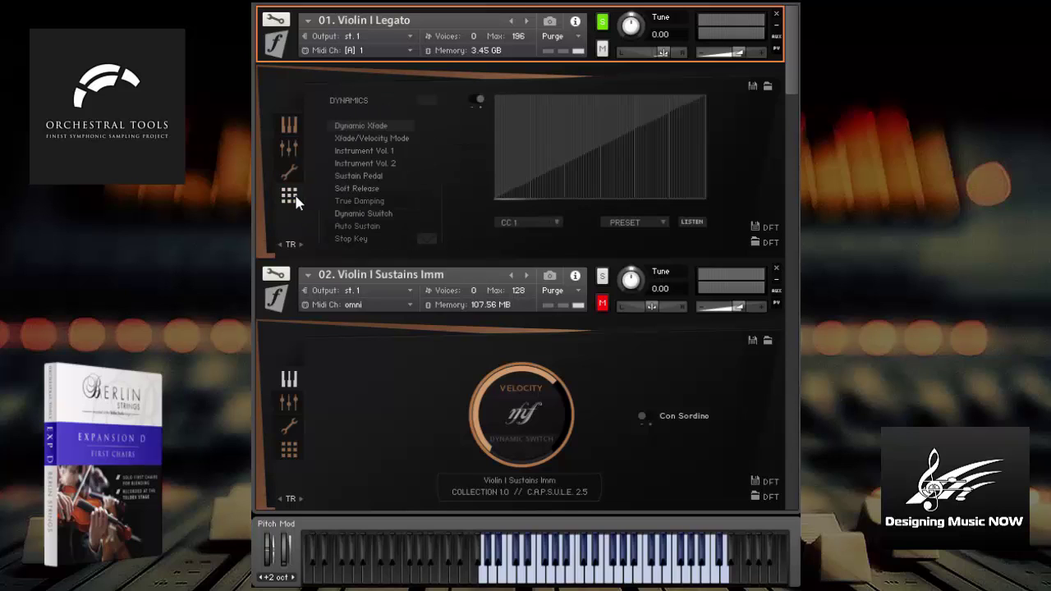
pyautogui.click(364, 151)
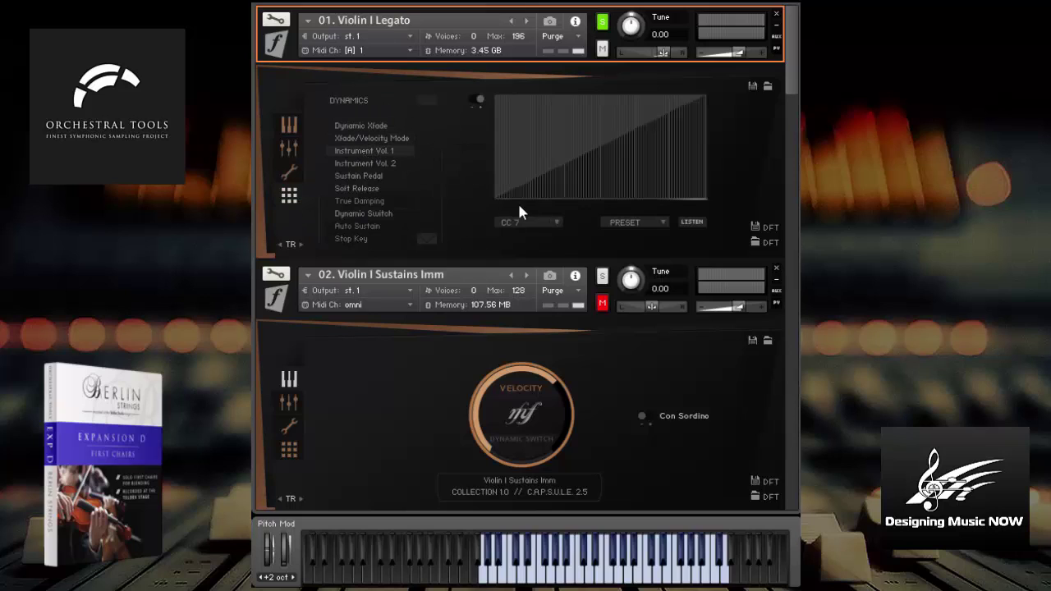
pyautogui.click(365, 163)
pyautogui.click(362, 176)
# - Try the LIN DOWN curve preset, restore LIN UP, and return to the main velocity page
pyautogui.click(660, 219)
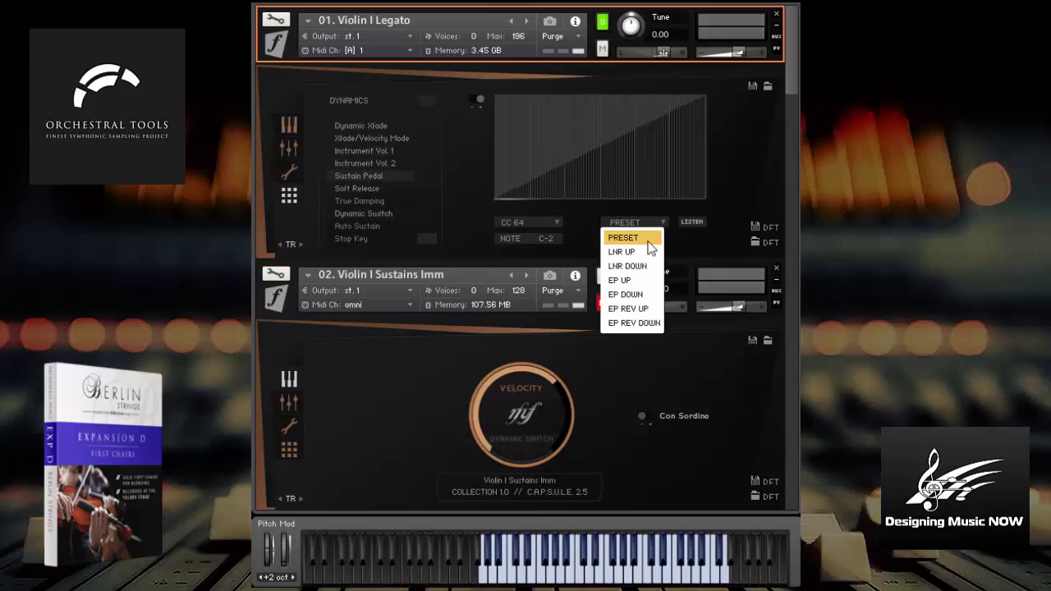
pyautogui.click(633, 264)
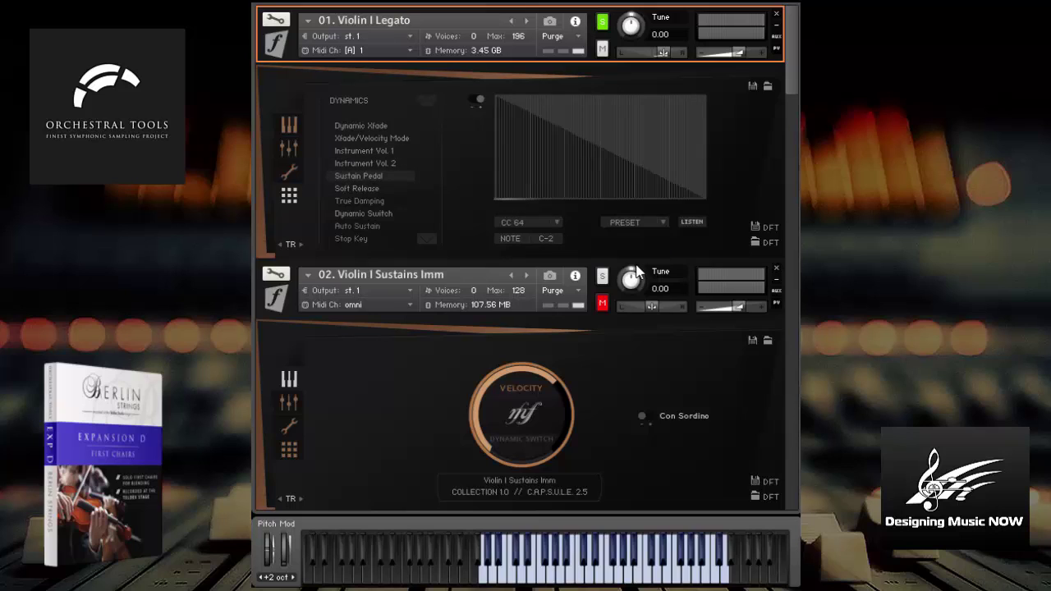
pyautogui.click(660, 220)
pyautogui.click(632, 251)
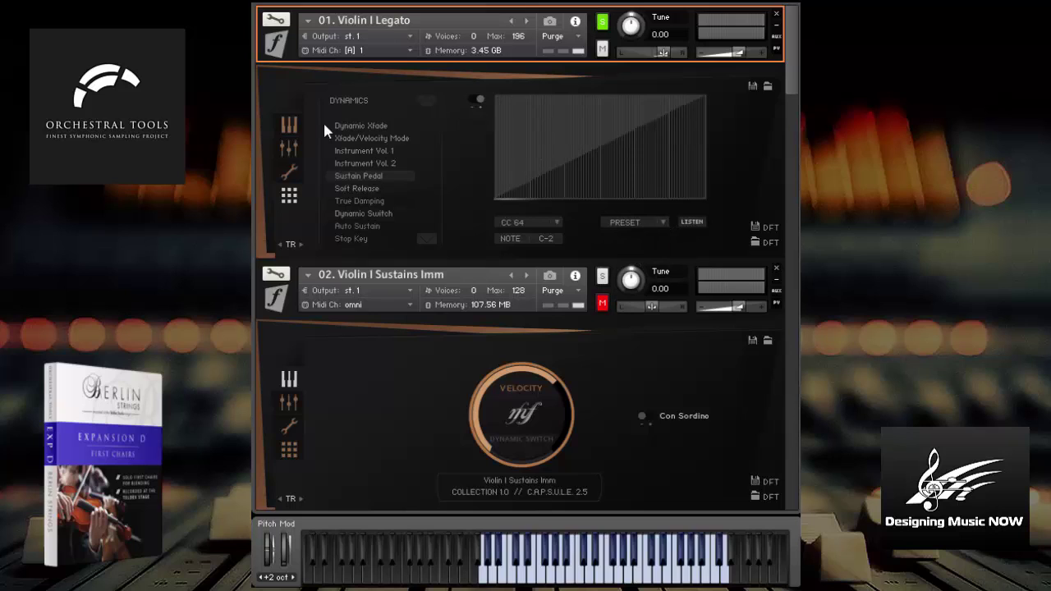
pyautogui.click(289, 125)
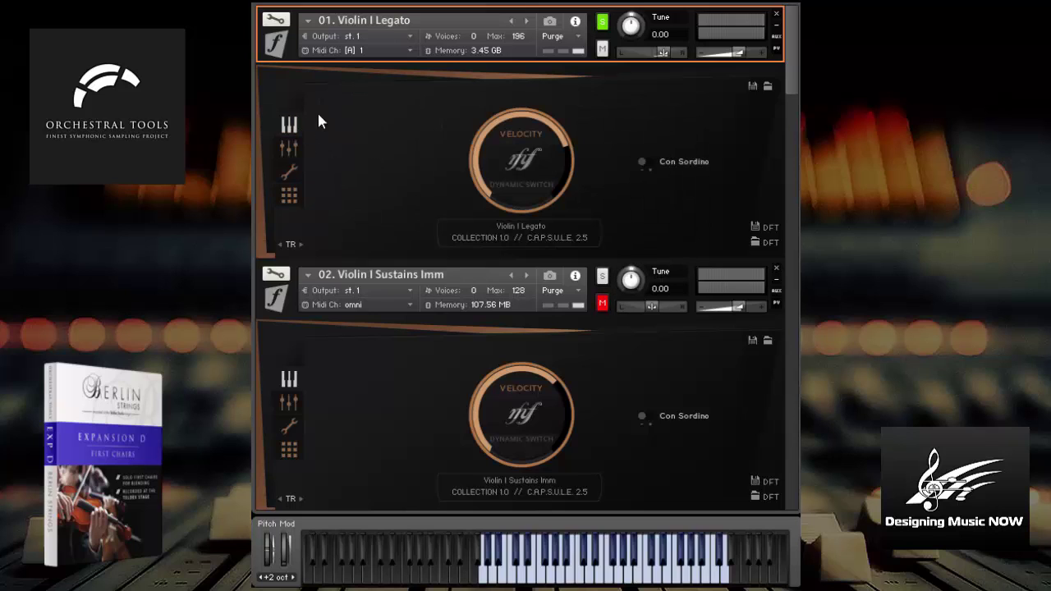
# - Unsolo Violin I Legato and solo 02. Violin I Sustains Imm instead
pyautogui.click(602, 21)
pyautogui.click(602, 276)
pyautogui.scroll(-3, 426, 285)
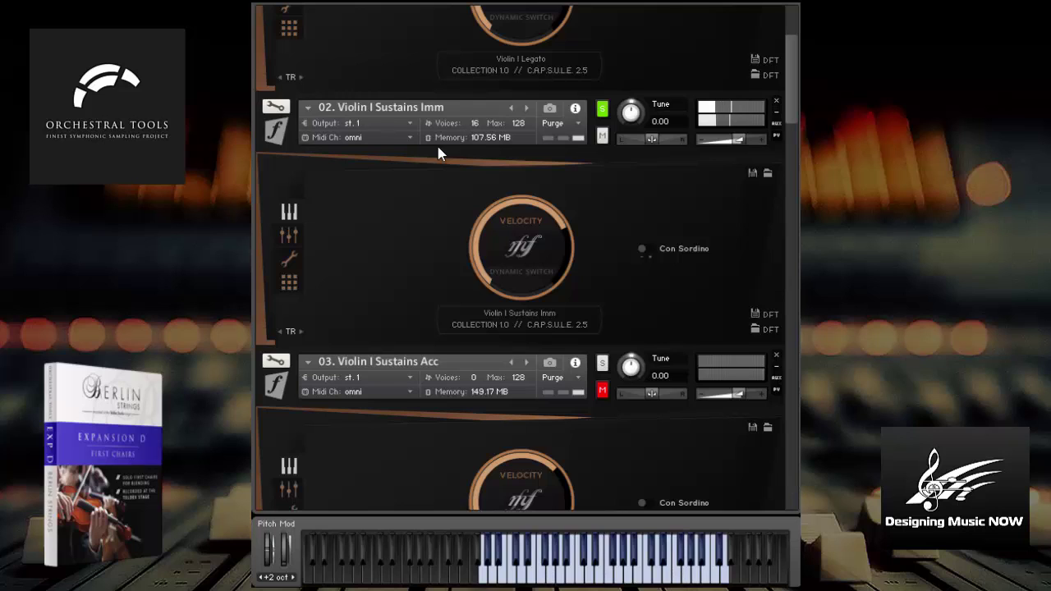
# - Move the solo from Sustains Imm to 03. Violin I Sustains Acc
pyautogui.click(602, 109)
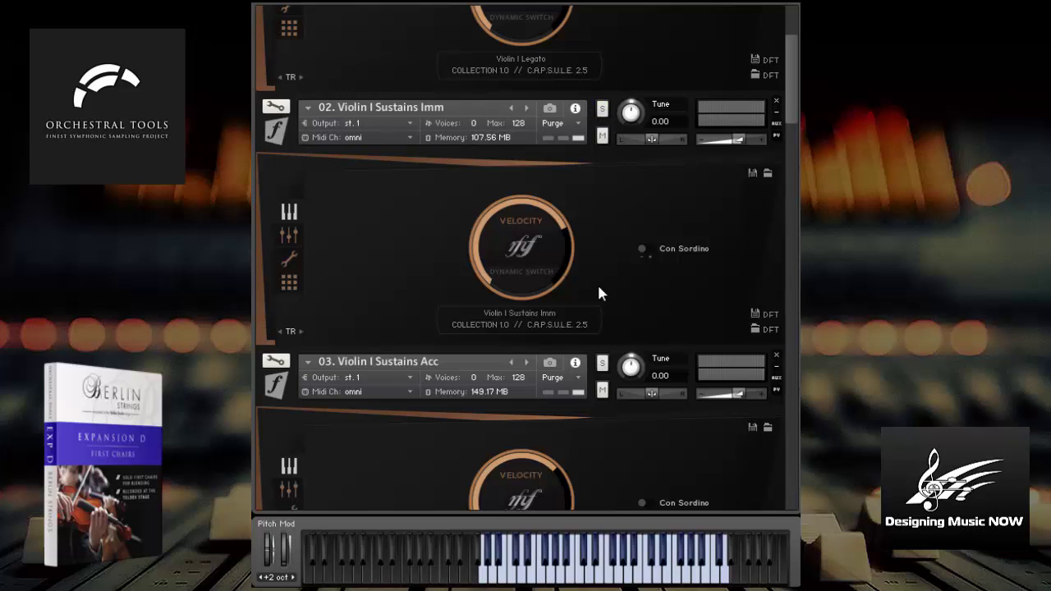
pyautogui.click(602, 362)
pyautogui.scroll(-1, 424, 374)
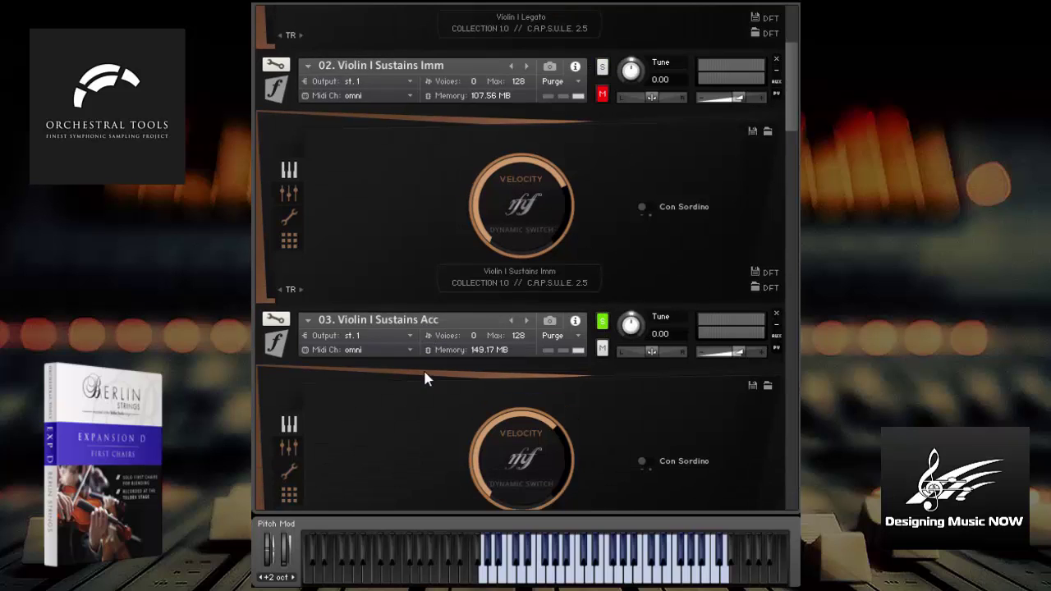
pyautogui.scroll(-3, 424, 378)
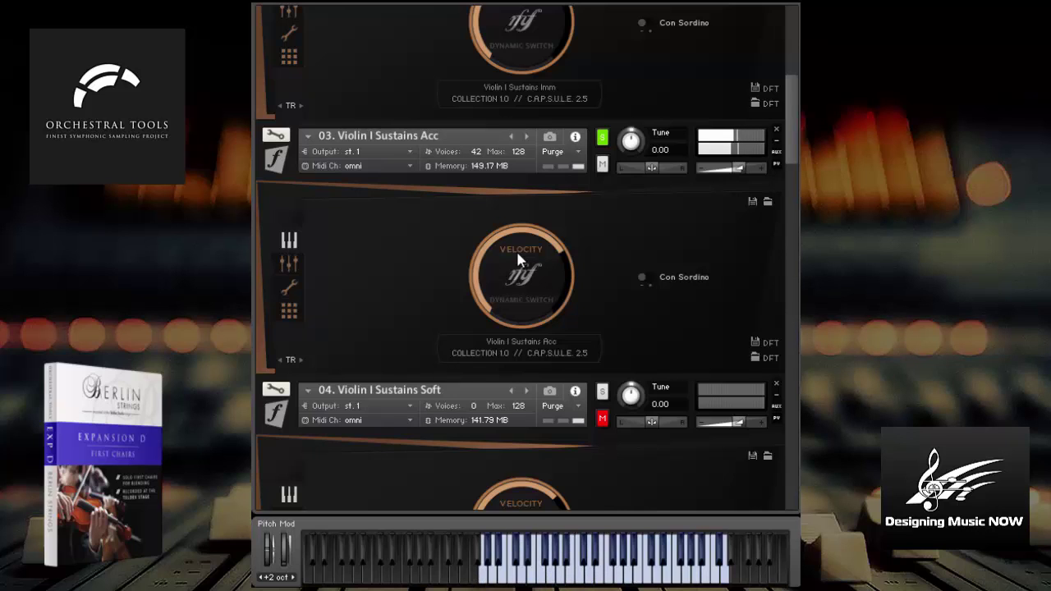
# - Solo 04. Violin I Sustains Soft further down the rack
pyautogui.scroll(-5, 597, 300)
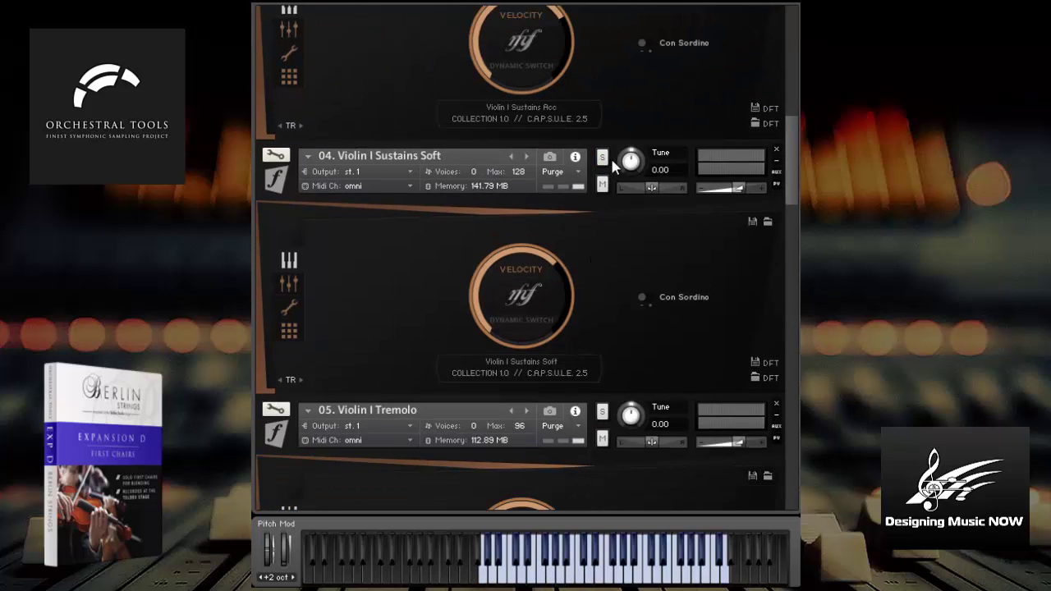
pyautogui.click(602, 157)
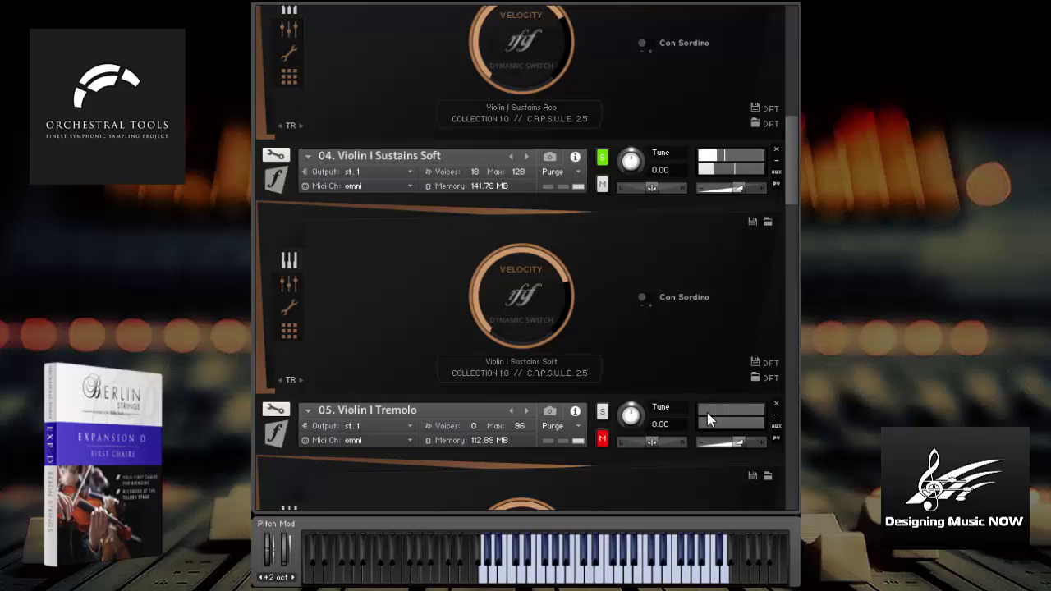
pyautogui.click(602, 411)
pyautogui.scroll(-3, 567, 423)
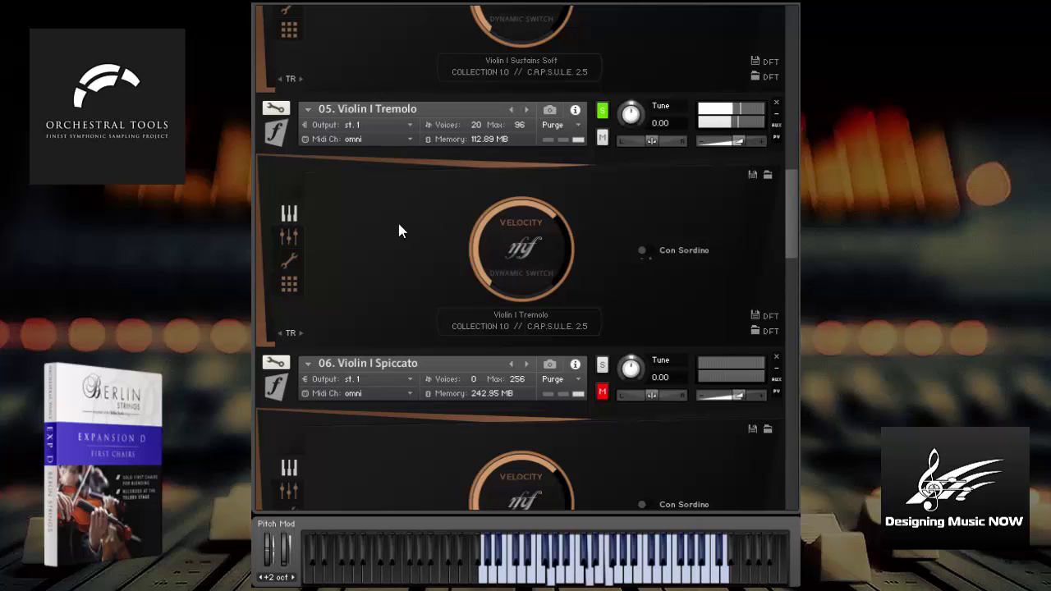
# - Enable Fake Neighbor RR on Violin I Tremolo's options page, then unsolo Tremolo
pyautogui.click(288, 235)
pyautogui.click(632, 211)
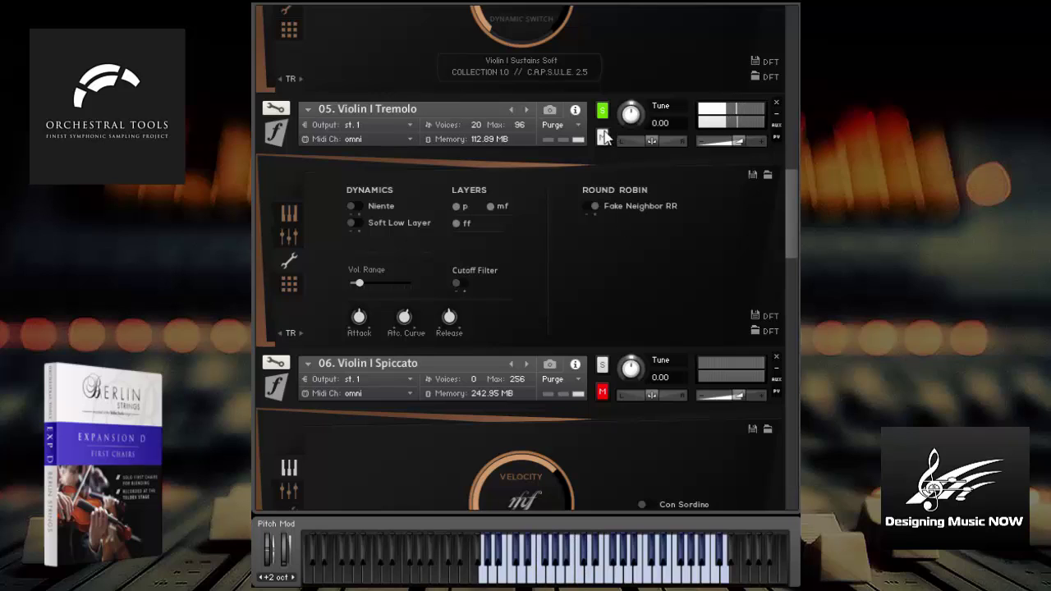
pyautogui.click(602, 110)
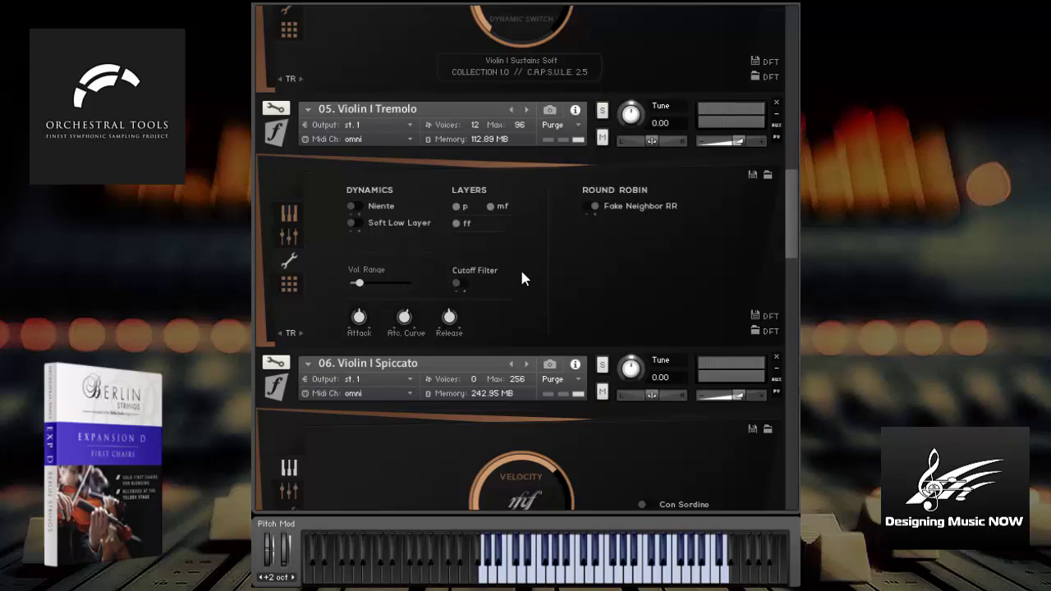
pyautogui.moveTo(795, 253); pyautogui.dragTo(793, 274)
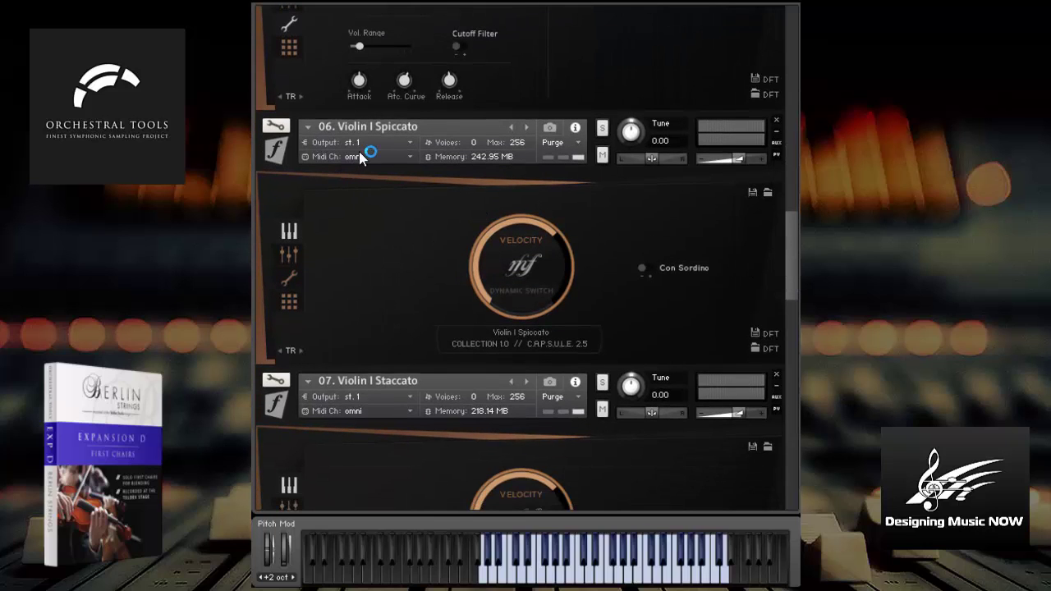
# - Solo 06. Violin I Spiccato and switch its dynamics dial to crossfade control
pyautogui.click(603, 129)
pyautogui.click(512, 244)
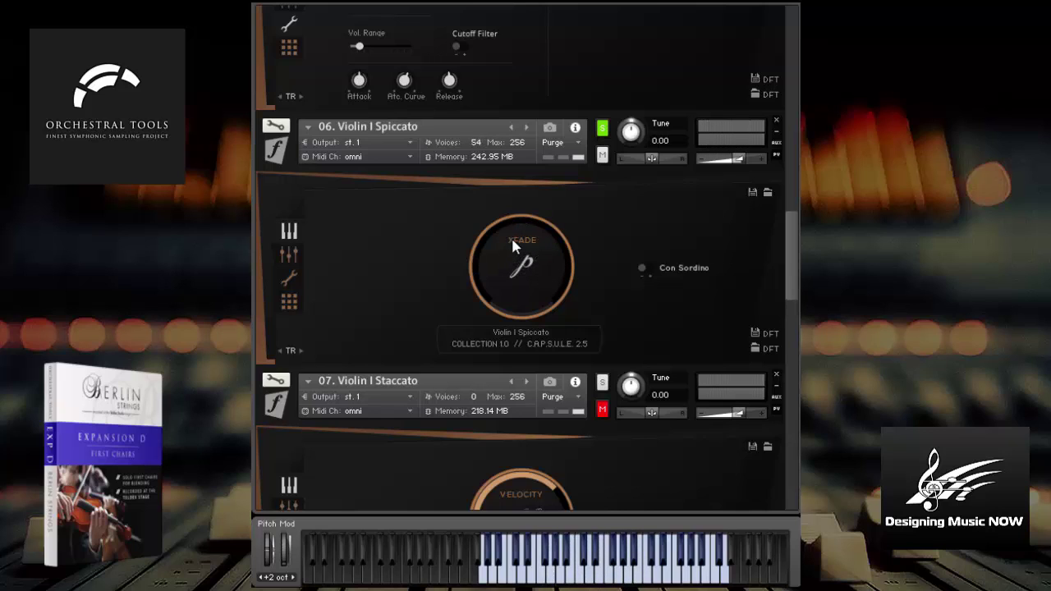
# - Scroll down to 07. Violin I Staccato and solo it
pyautogui.scroll(-1, 507, 370)
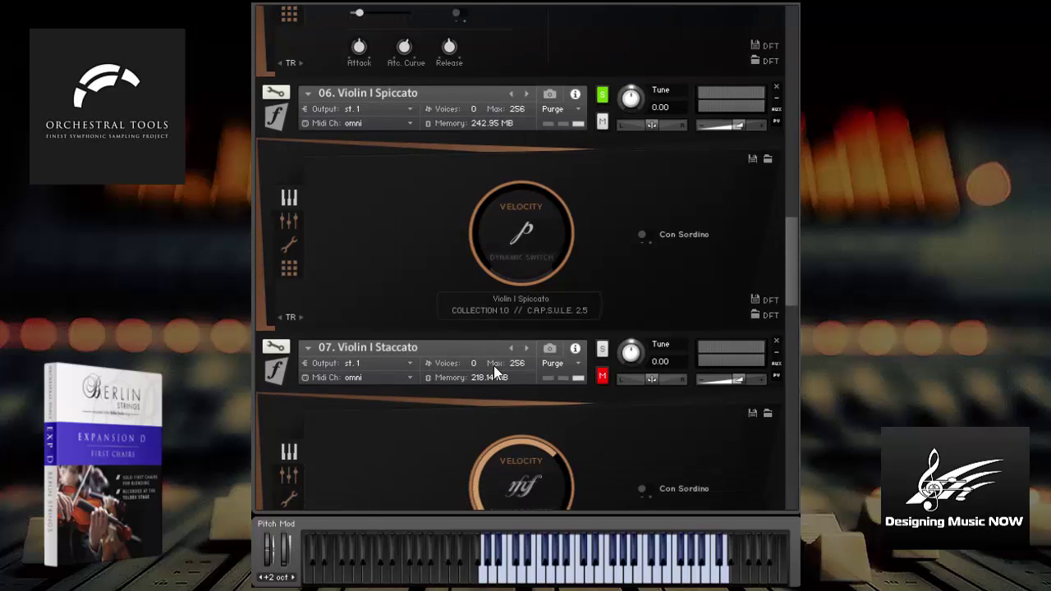
pyautogui.scroll(-5, 783, 259)
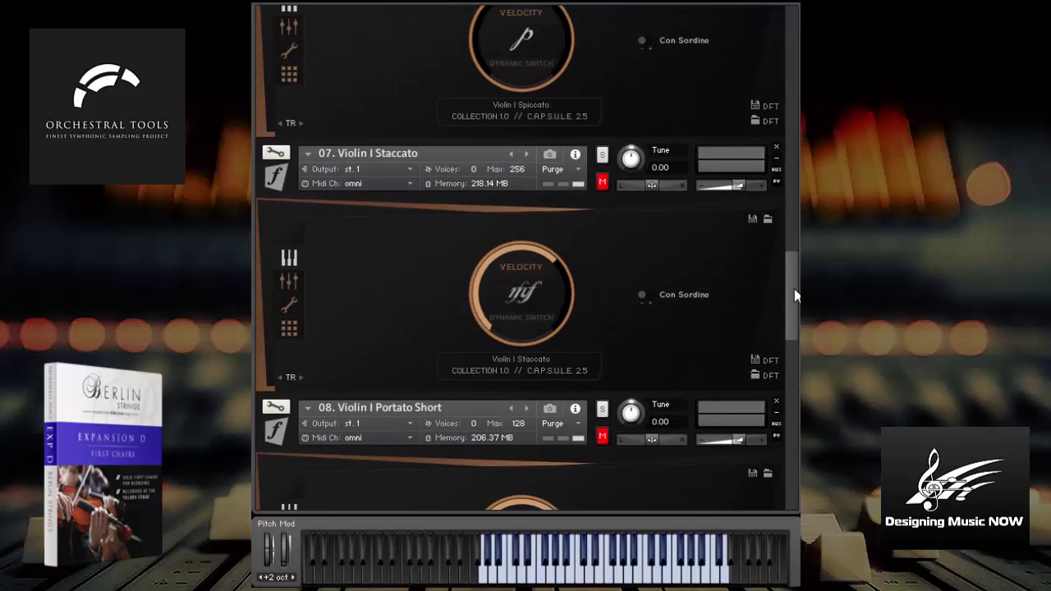
pyautogui.click(602, 155)
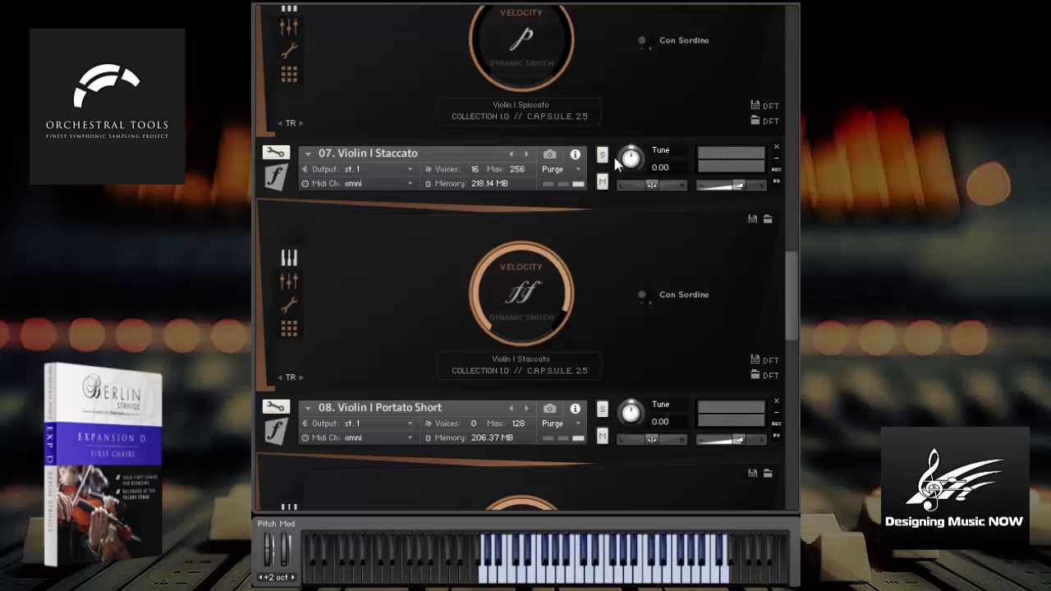
# - Show 08. Violin I Portato Short's mic mixer, toggle TREE off and back on, then unsolo it
pyautogui.scroll(-1, 628, 302)
pyautogui.scroll(-10, 628, 303)
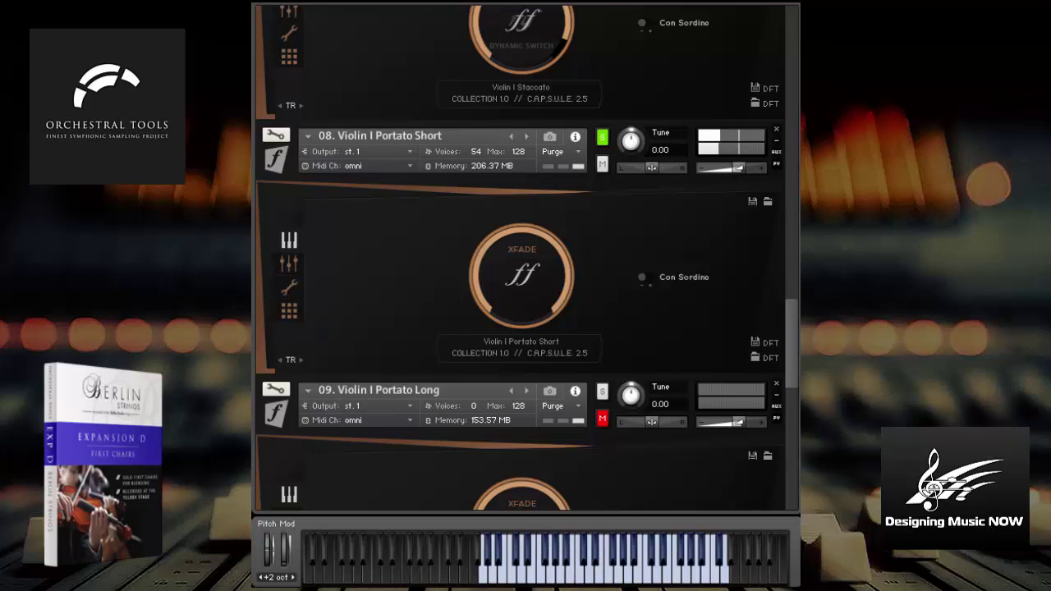
pyautogui.click(289, 262)
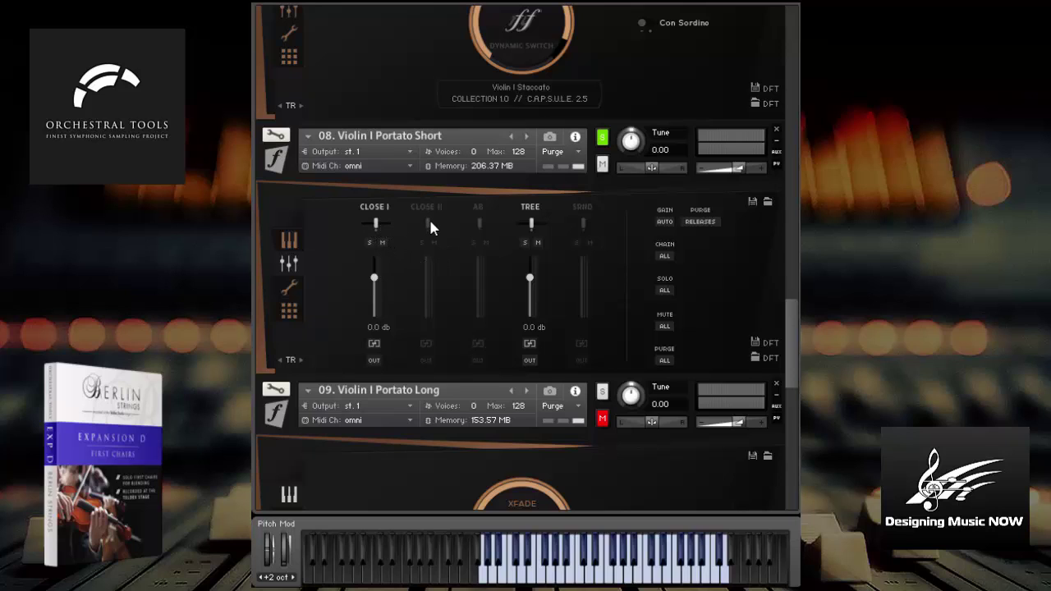
pyautogui.click(530, 211)
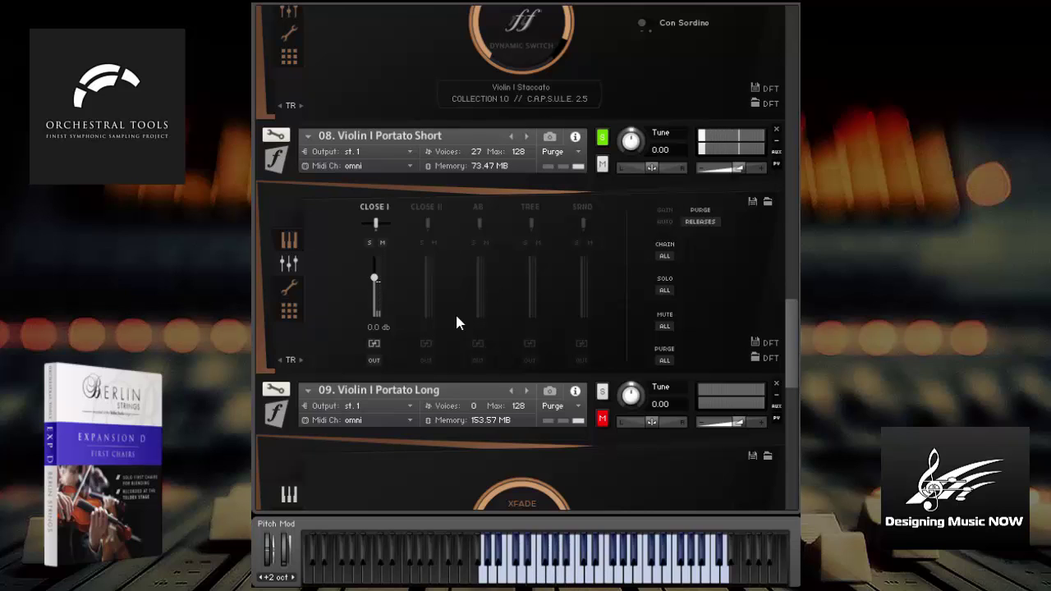
pyautogui.click(531, 208)
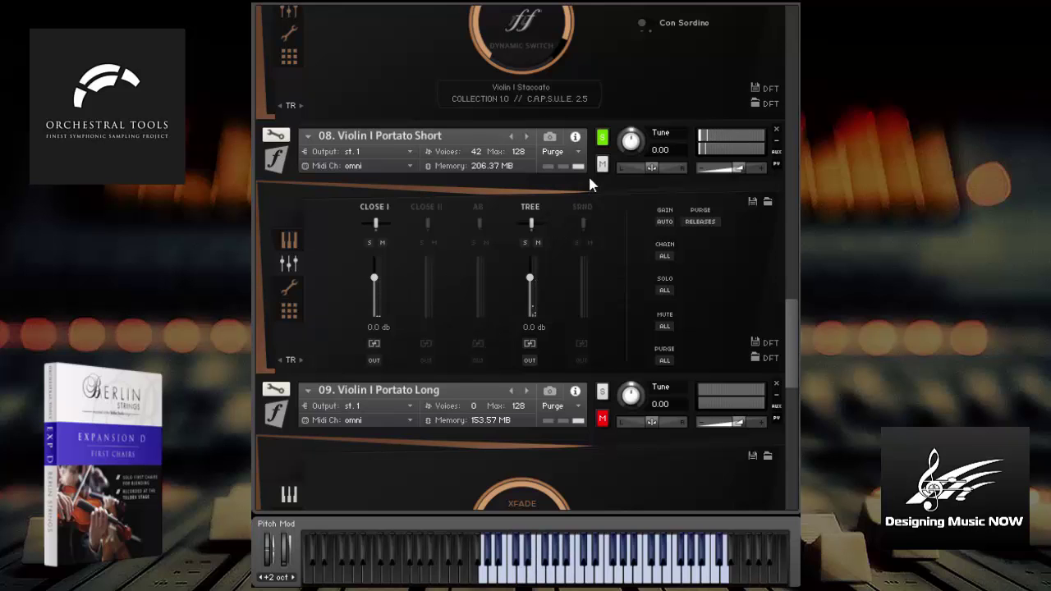
pyautogui.click(602, 137)
# - Solo 09. Violin I Portato Long for a listen, then move the solo to 10. Violin I Pizzicato
pyautogui.scroll(-1, 622, 366)
pyautogui.scroll(-5, 623, 367)
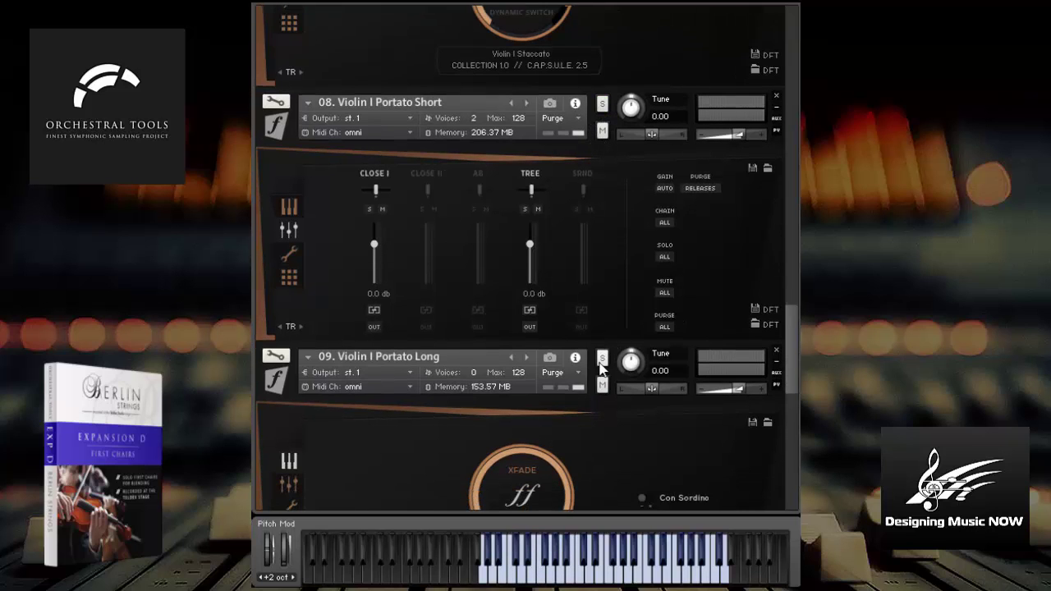
pyautogui.scroll(-1, 590, 300)
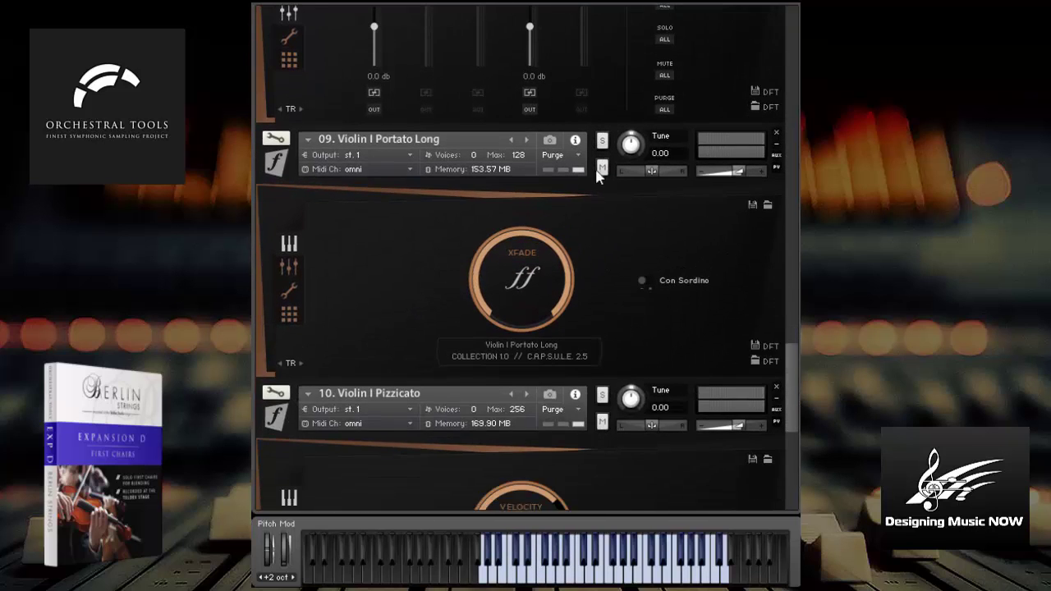
pyautogui.click(602, 142)
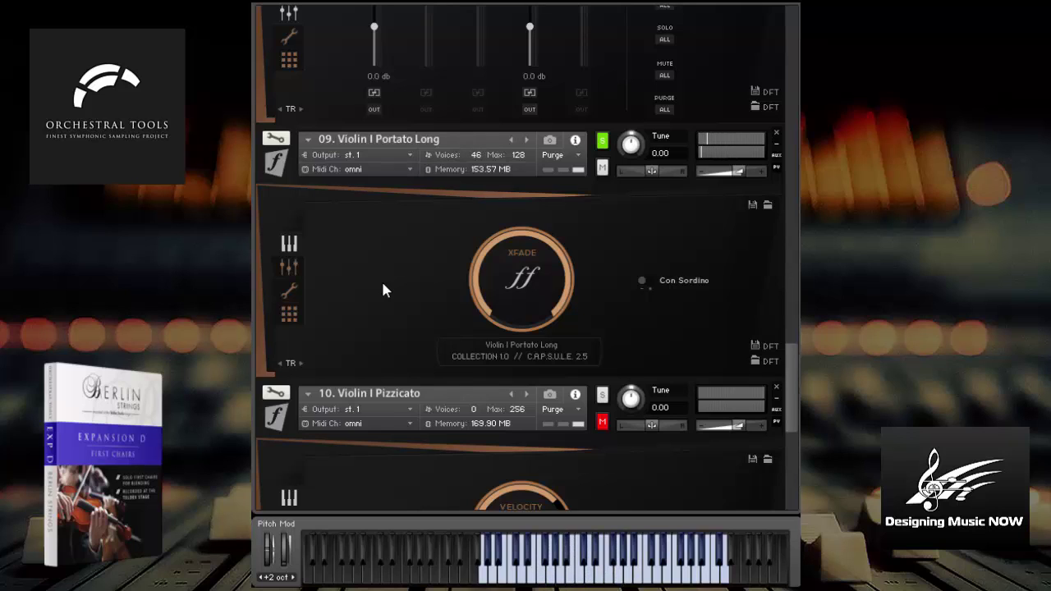
pyautogui.click(602, 140)
pyautogui.click(602, 395)
# - Unsolo 10. Violin I Pizzicato and scroll further down the rack
pyautogui.scroll(-3, 472, 421)
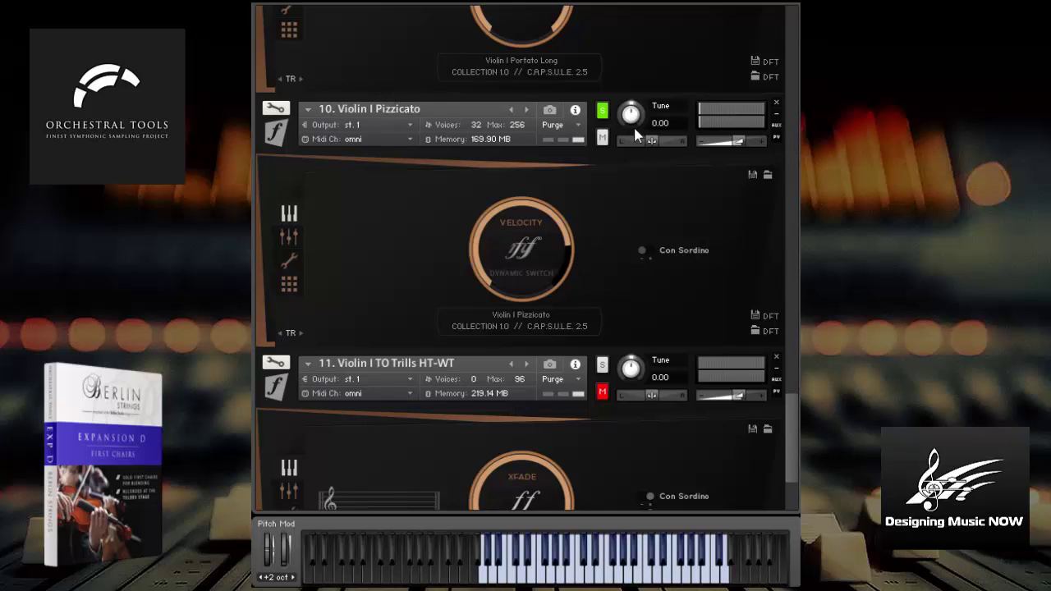
pyautogui.click(603, 115)
pyautogui.scroll(-2, 710, 493)
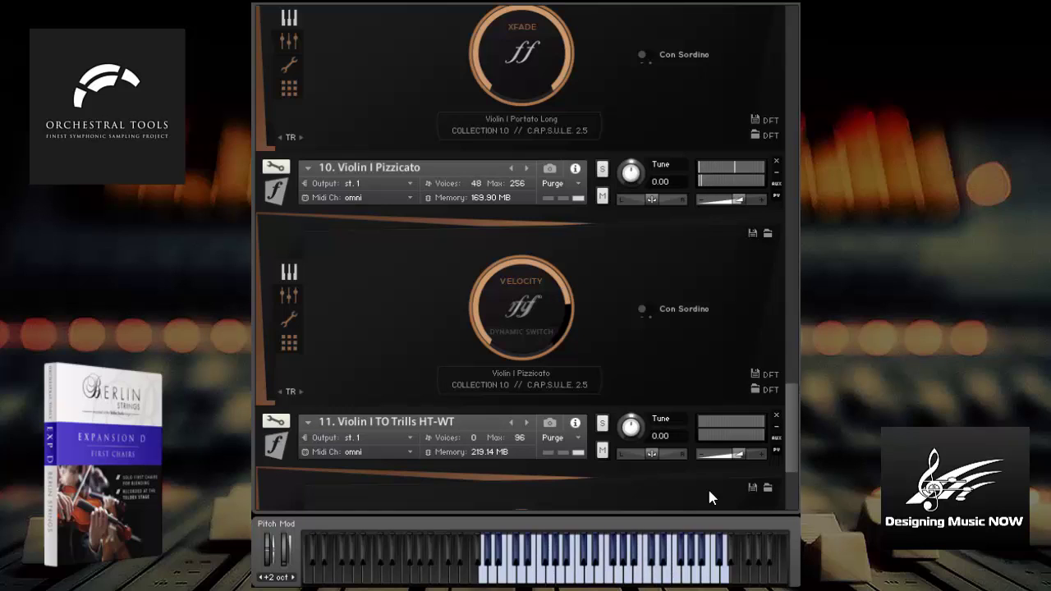
# - Solo 11. Violin I TO Trills HT-WT and toggle its End Tone = Start Tone option
pyautogui.moveTo(794, 441); pyautogui.dragTo(793, 479)
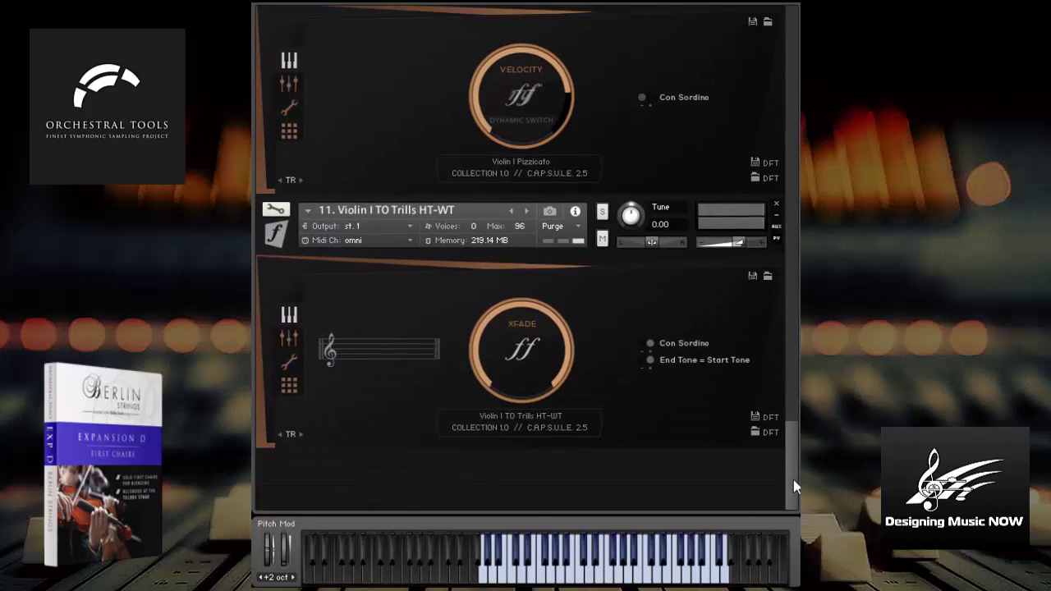
pyautogui.click(601, 214)
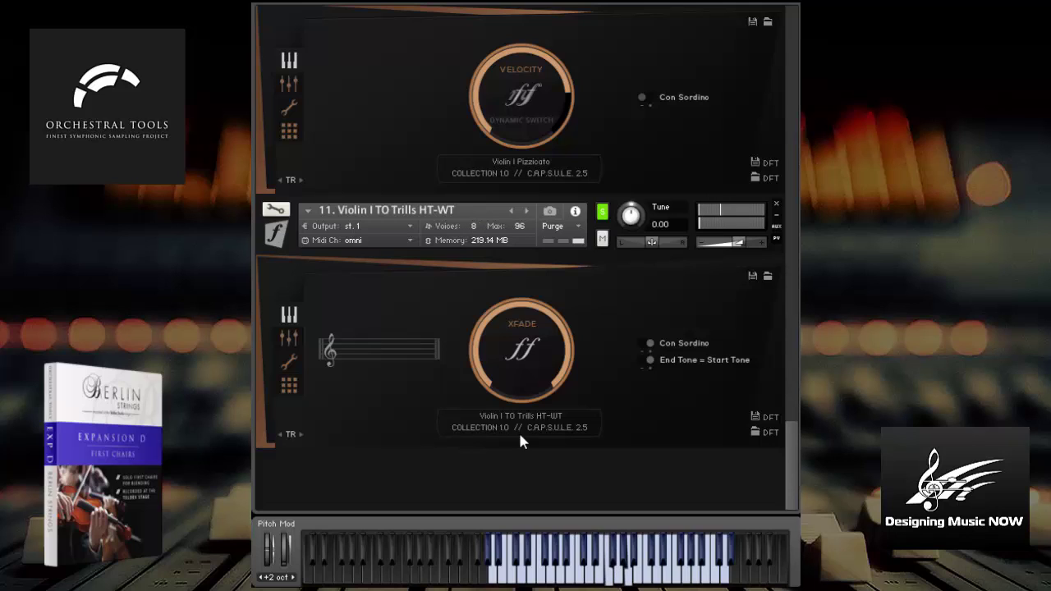
pyautogui.click(644, 360)
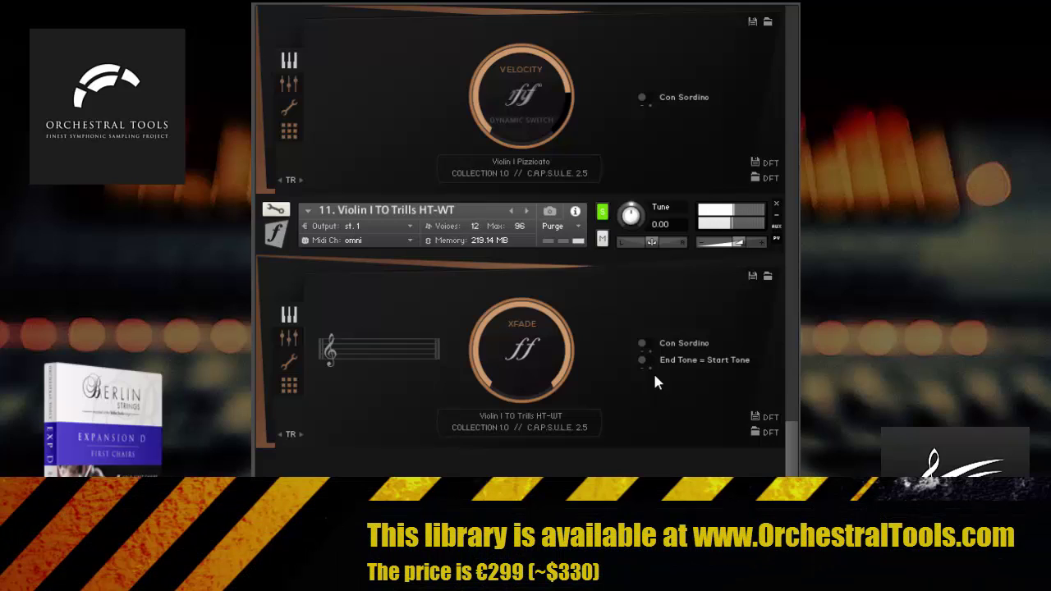
# - Switch the TO Trills HT-WT dynamics dial from XFADE to VELOCITY / DYNAMIC SWITCH
pyautogui.click(522, 325)
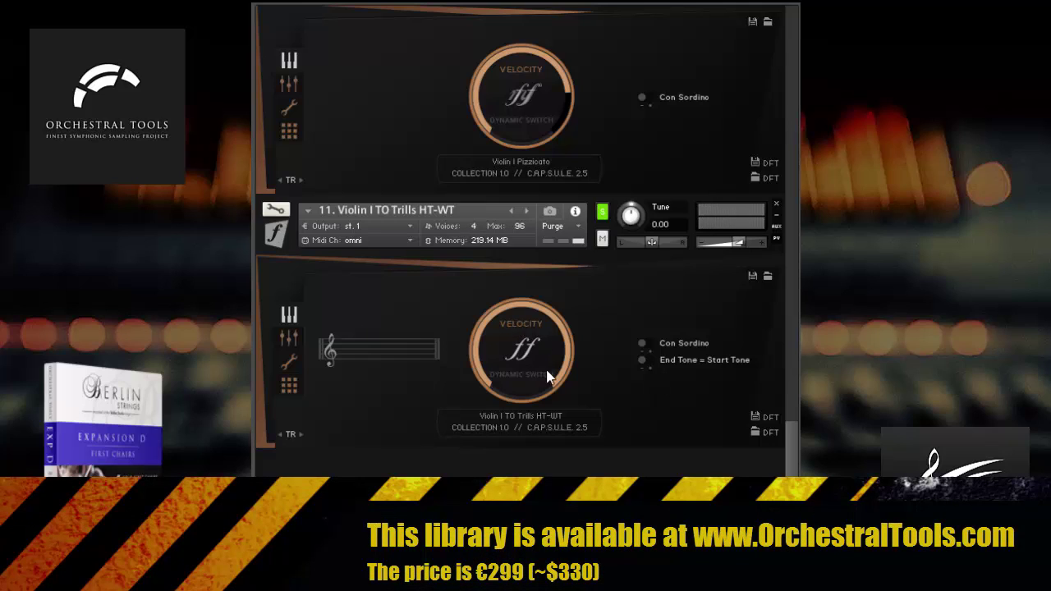